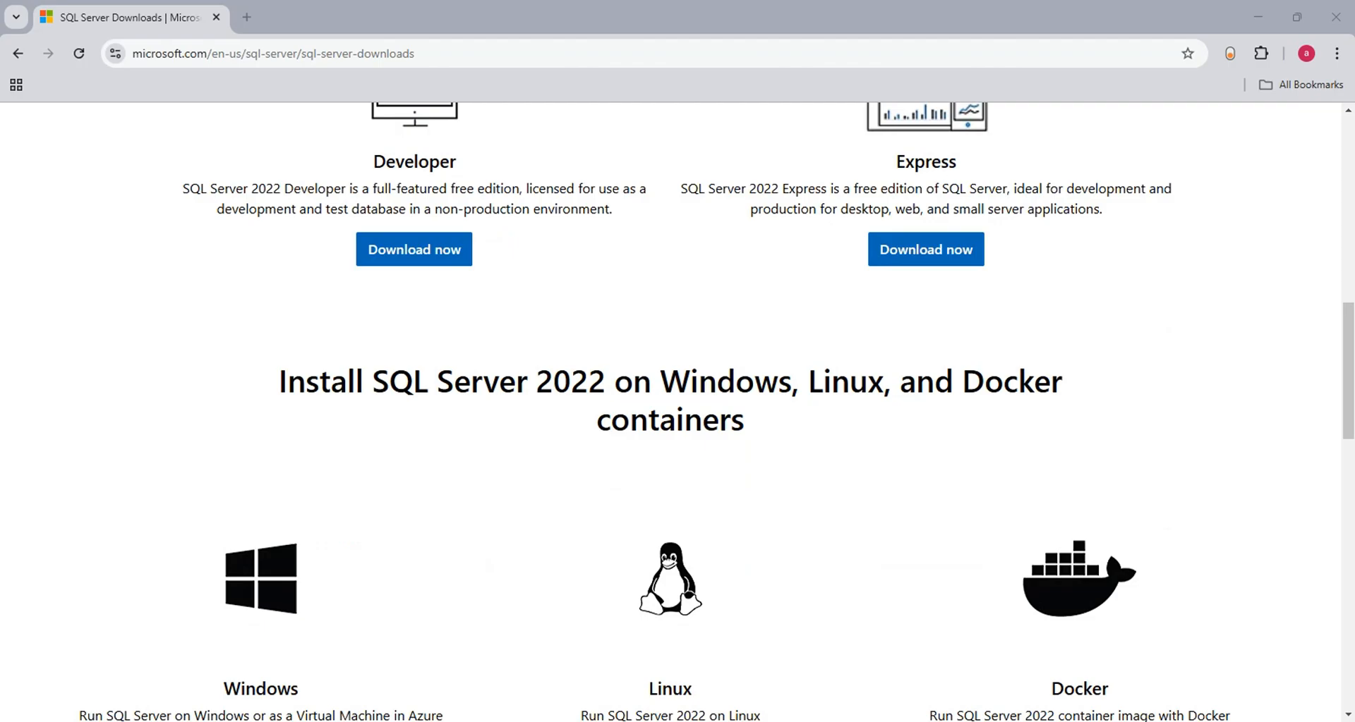
- Download the installer for the free SQL Server 2022 Express edition from the SQL Server downloads page
scroll(1197, 328, down, 1)
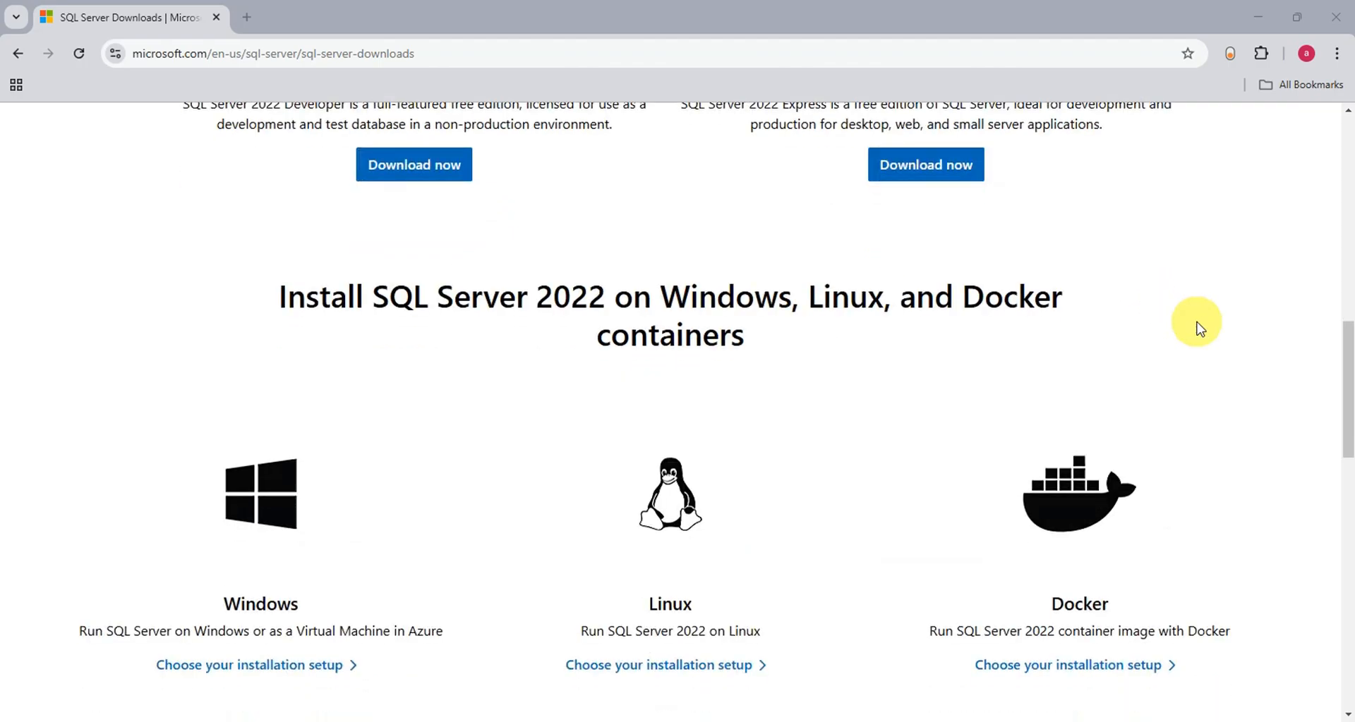
scroll(1198, 328, down, 1)
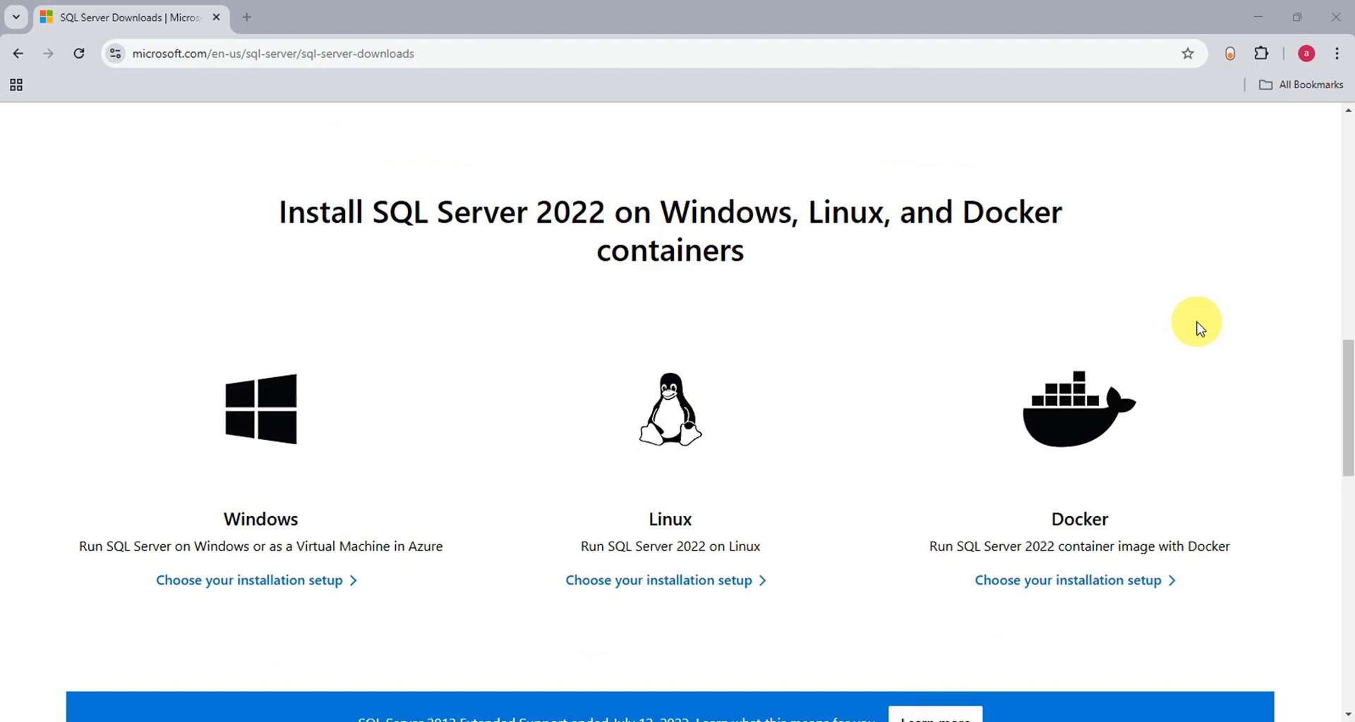
scroll(1197, 328, down, 1)
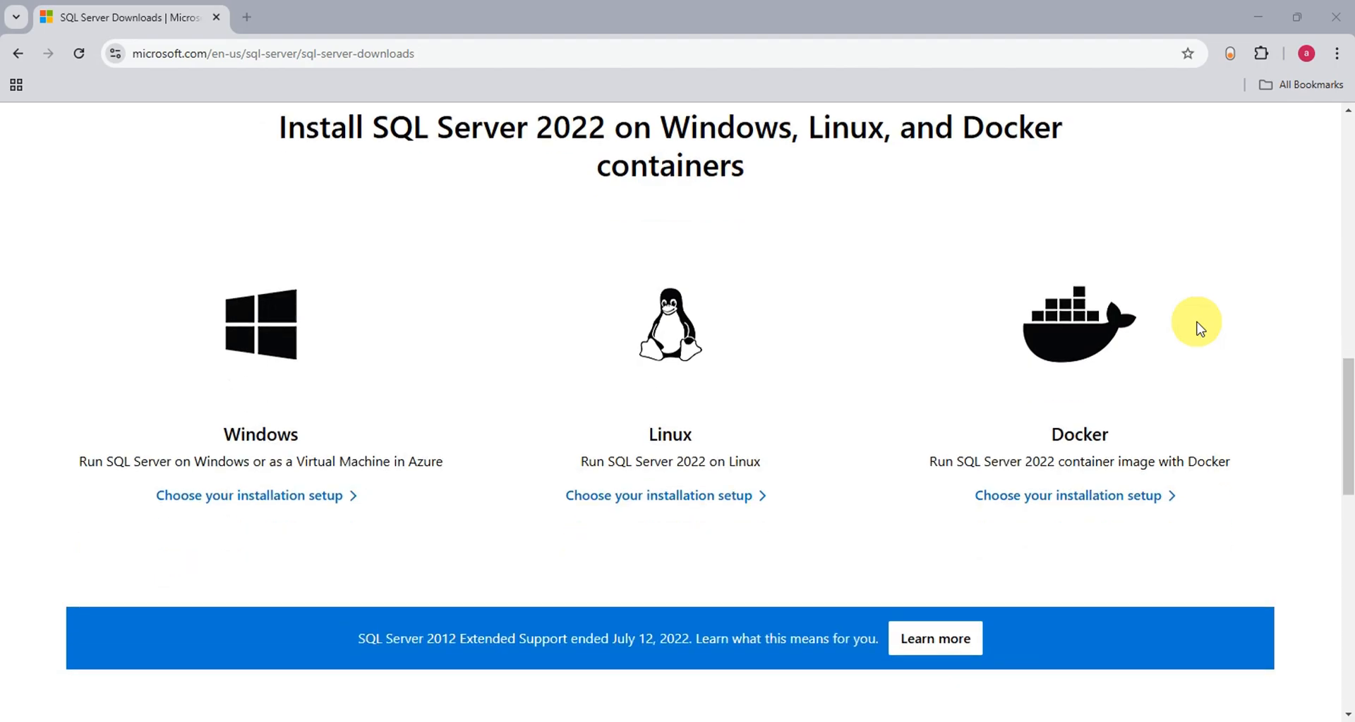
scroll(1197, 328, up, 1)
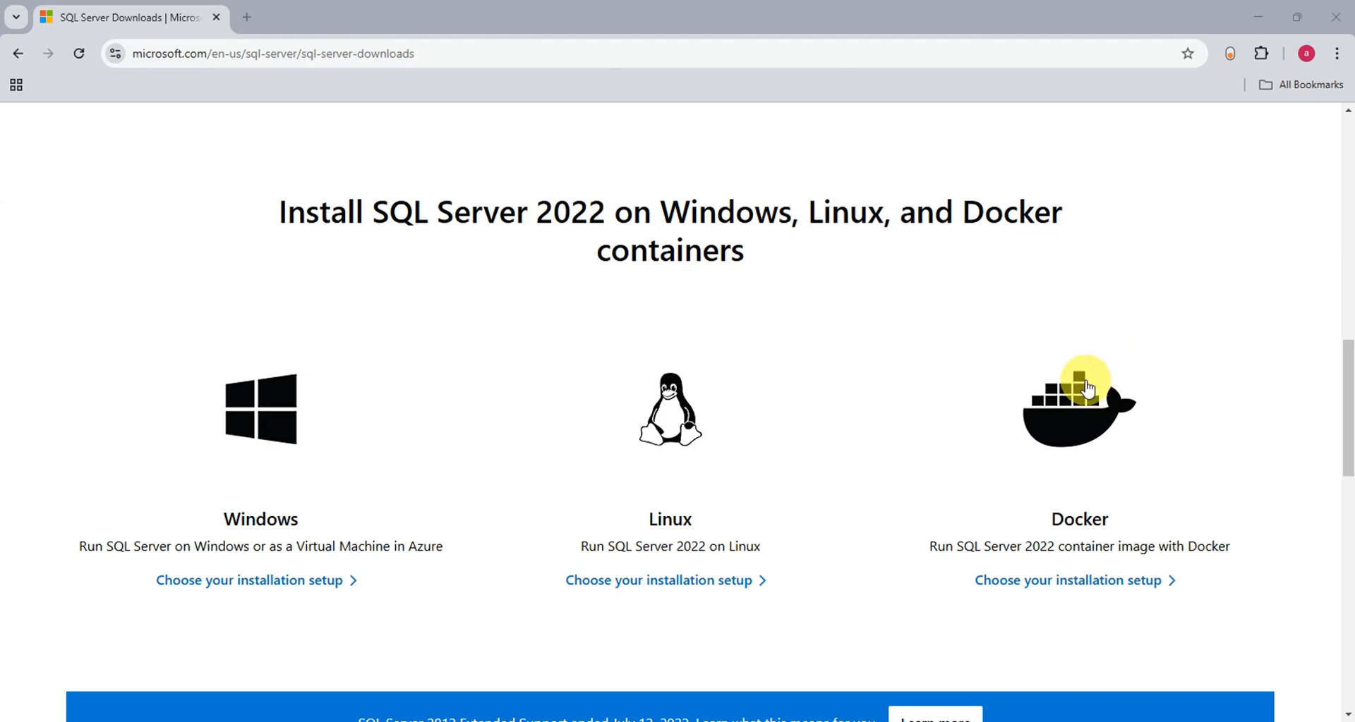
scroll(1261, 326, up, 10)
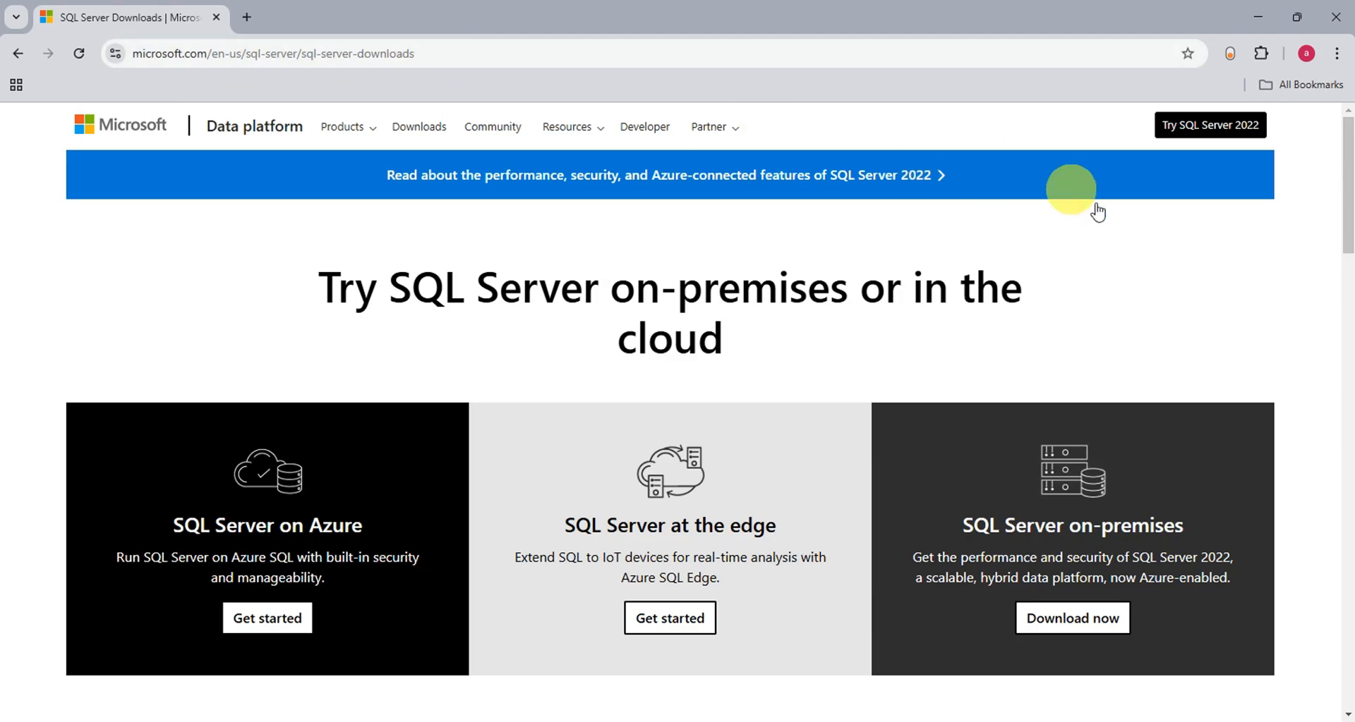
scroll(1143, 335, down, 7)
scroll(1143, 335, down, 2)
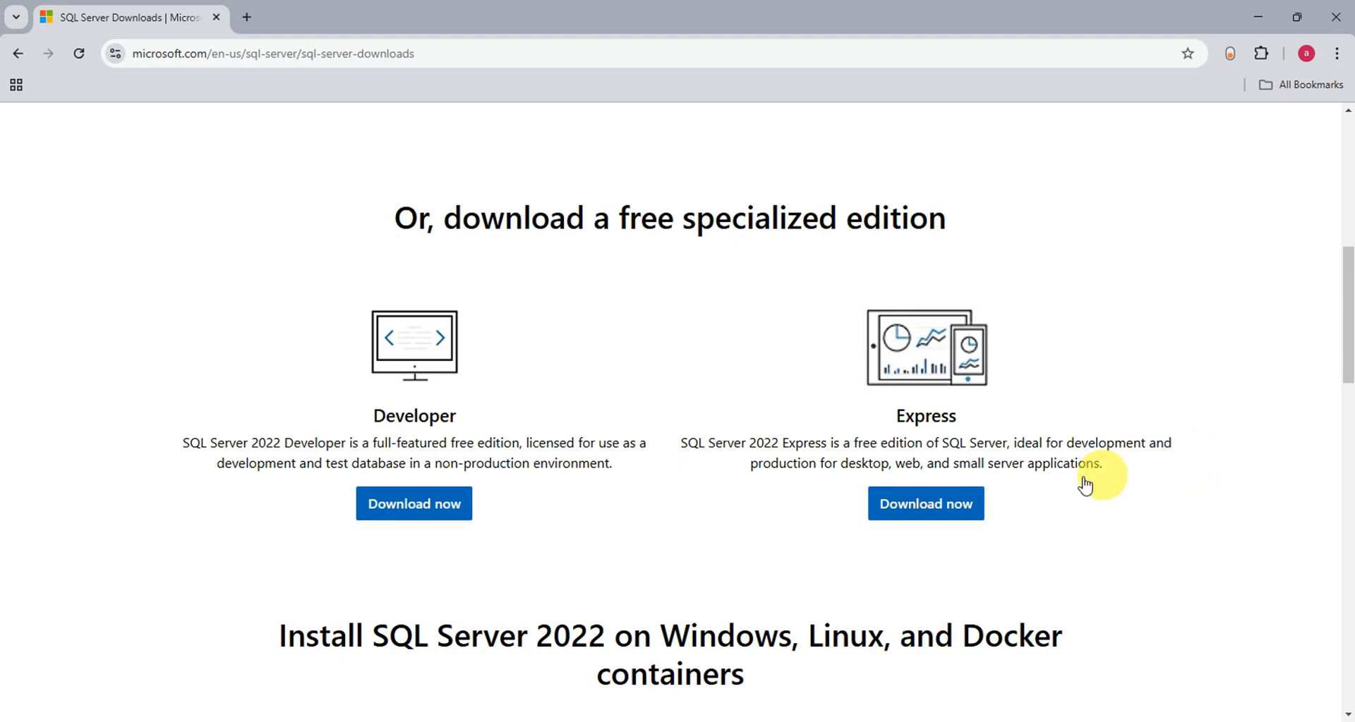
click(925, 503)
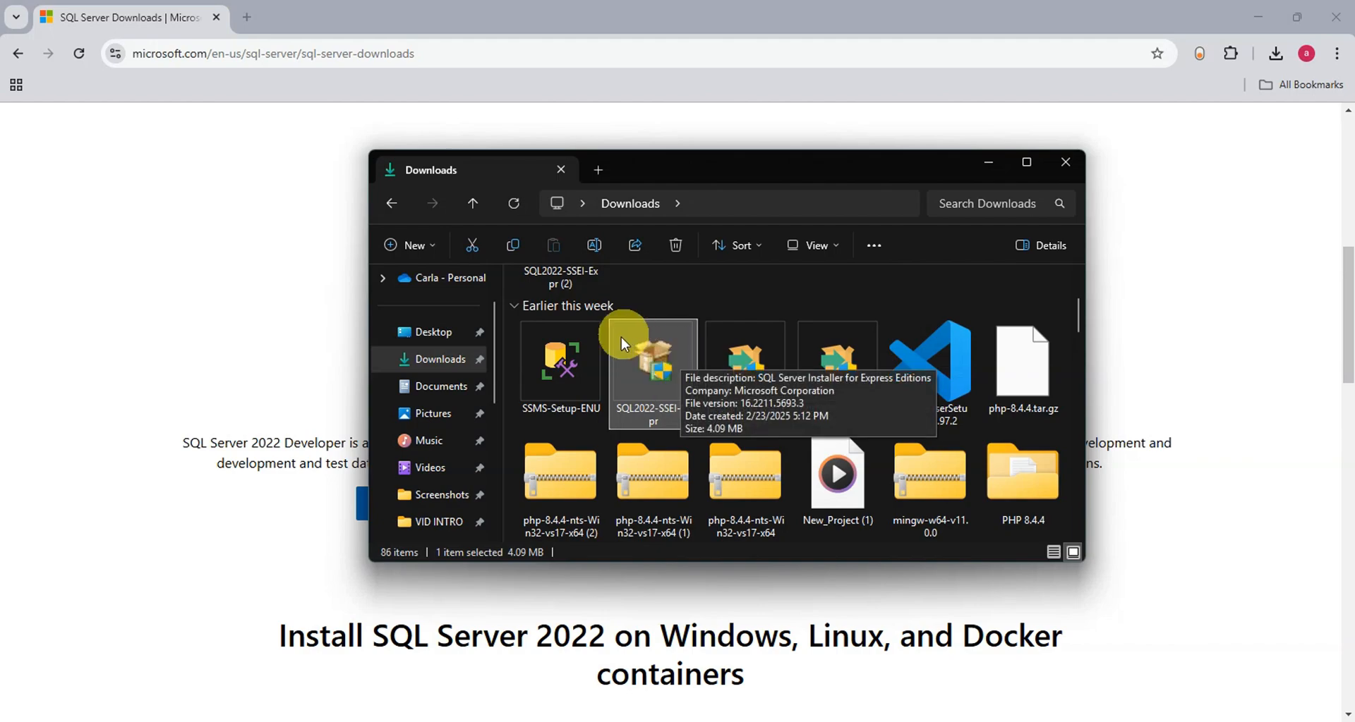
- Run the SQL2022-SSEI-Expr installer, accept the license terms and complete a Basic installation in C:\Program Files\Microsoft SQL Server
double_click(663, 386)
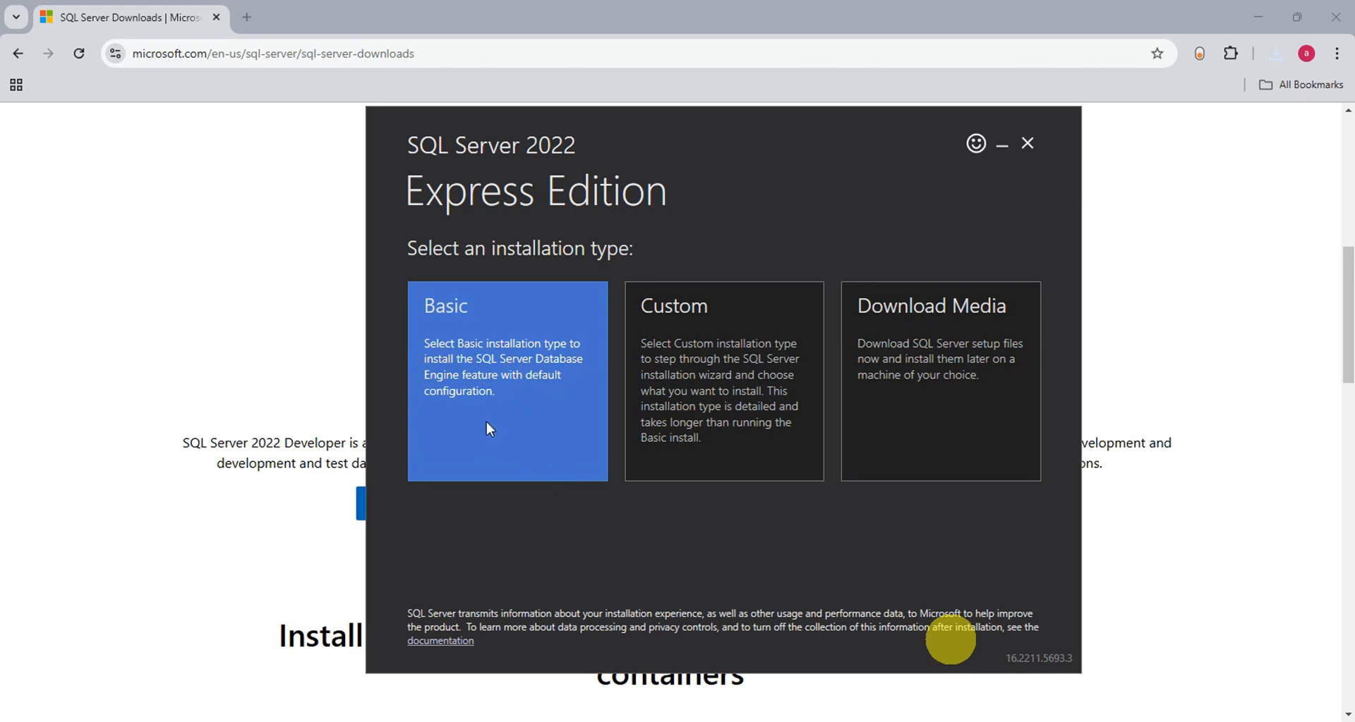
click(519, 353)
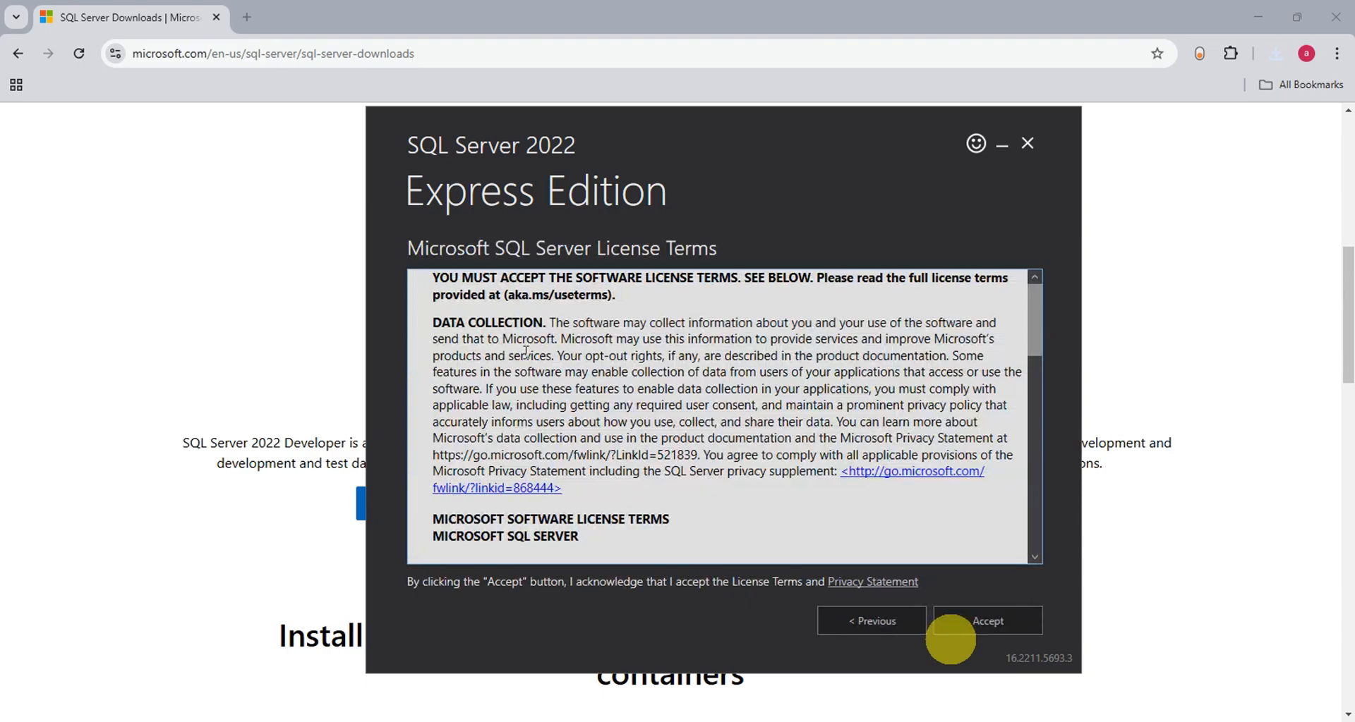
scroll(802, 383, down, 12)
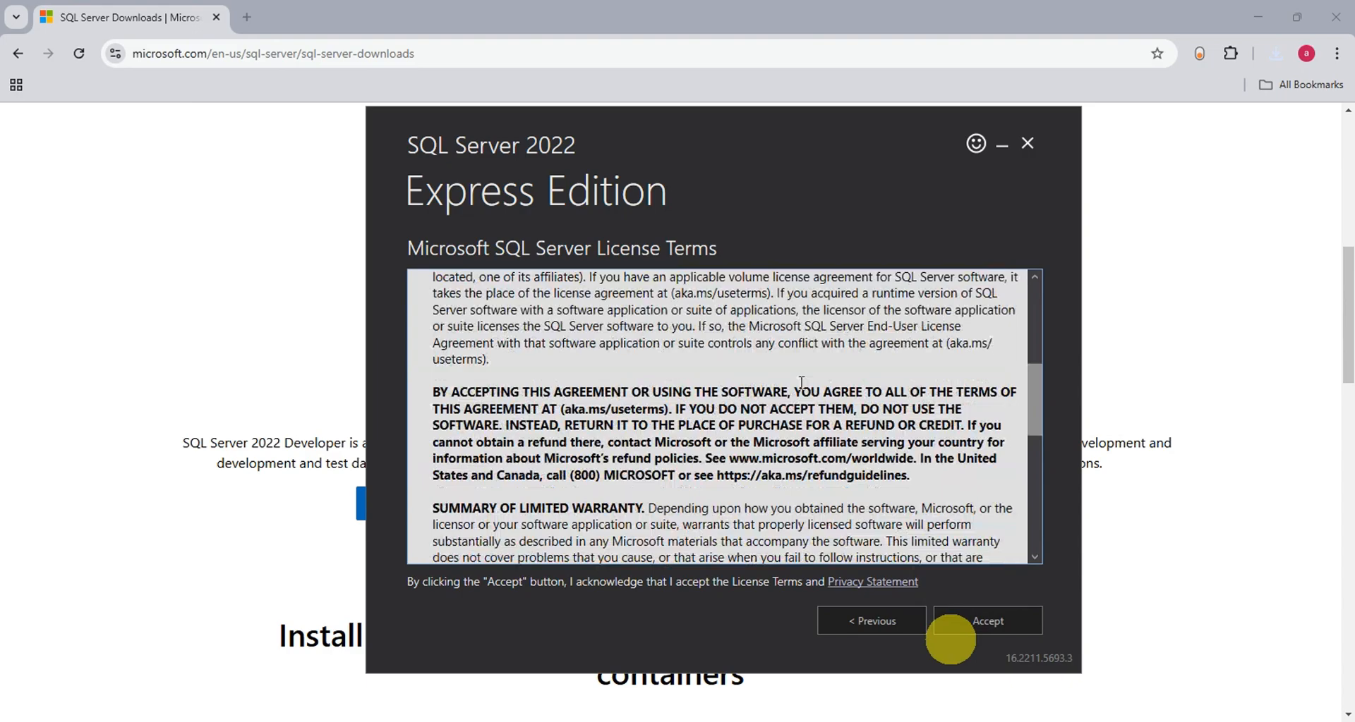
scroll(802, 383, down, 6)
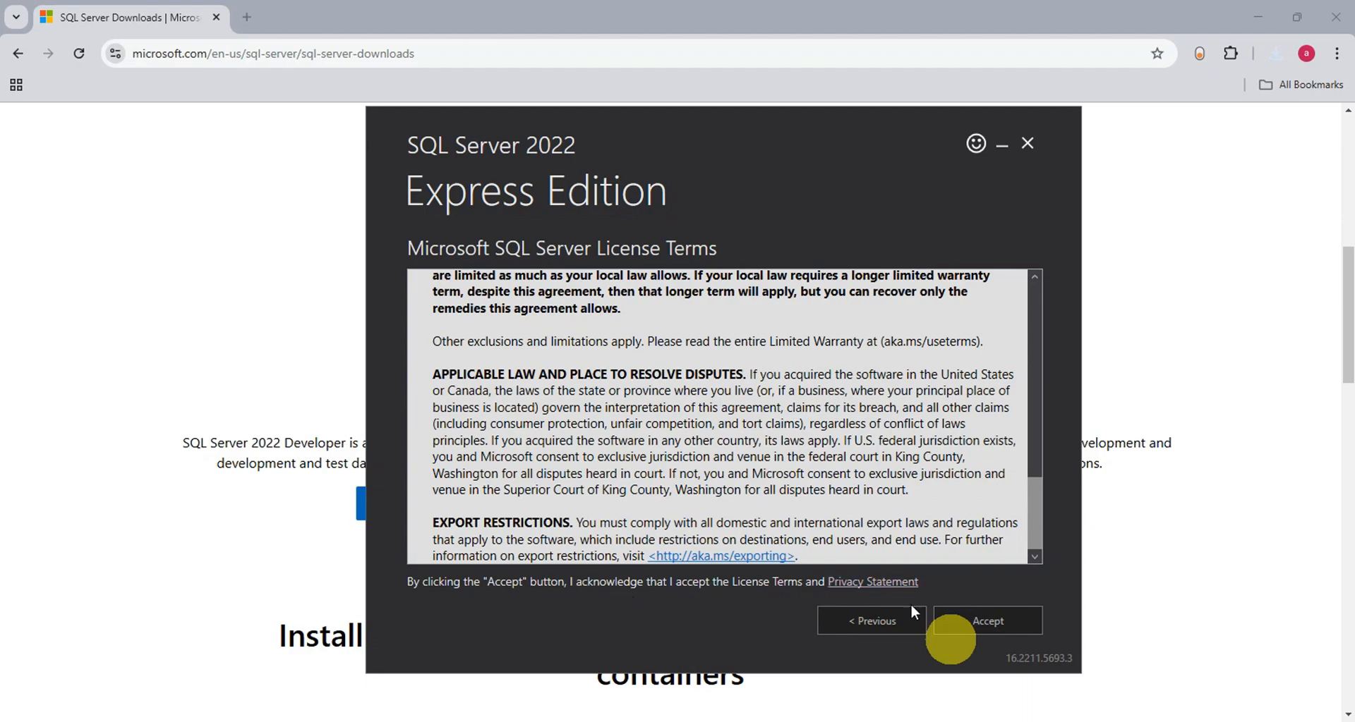
click(969, 621)
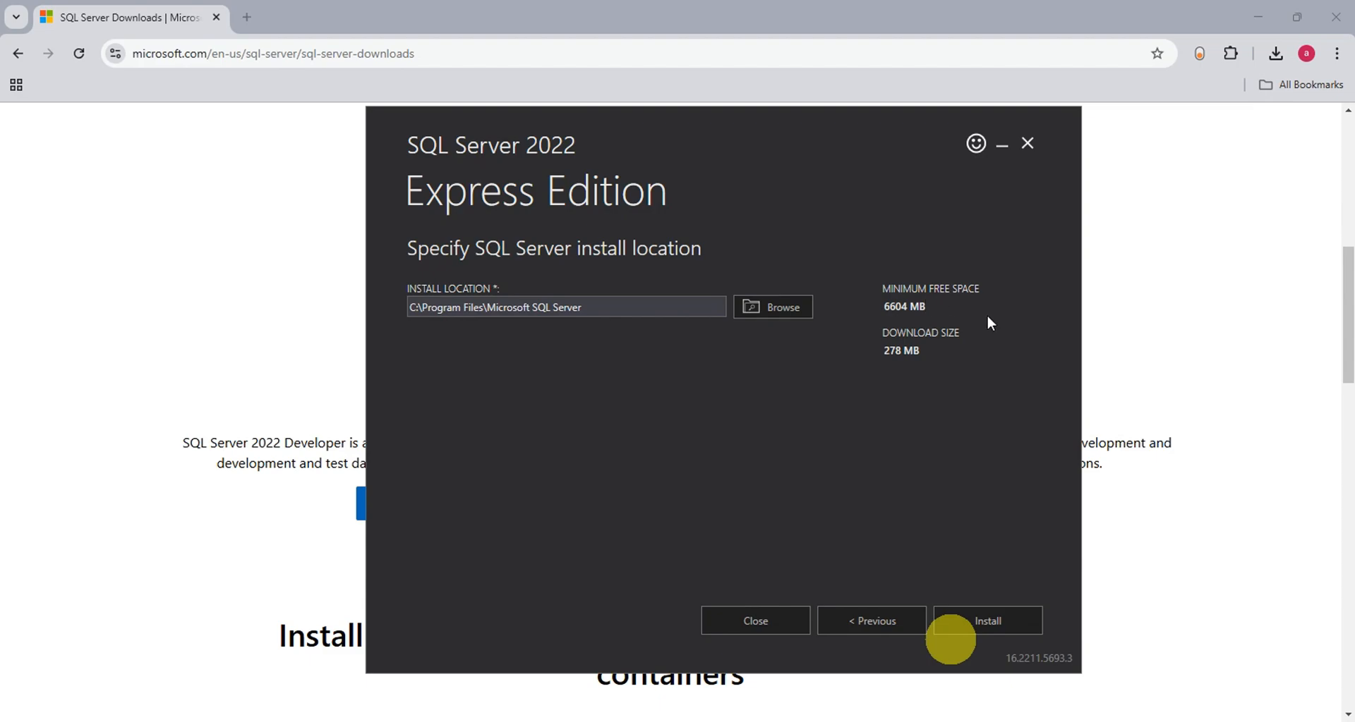
click(983, 625)
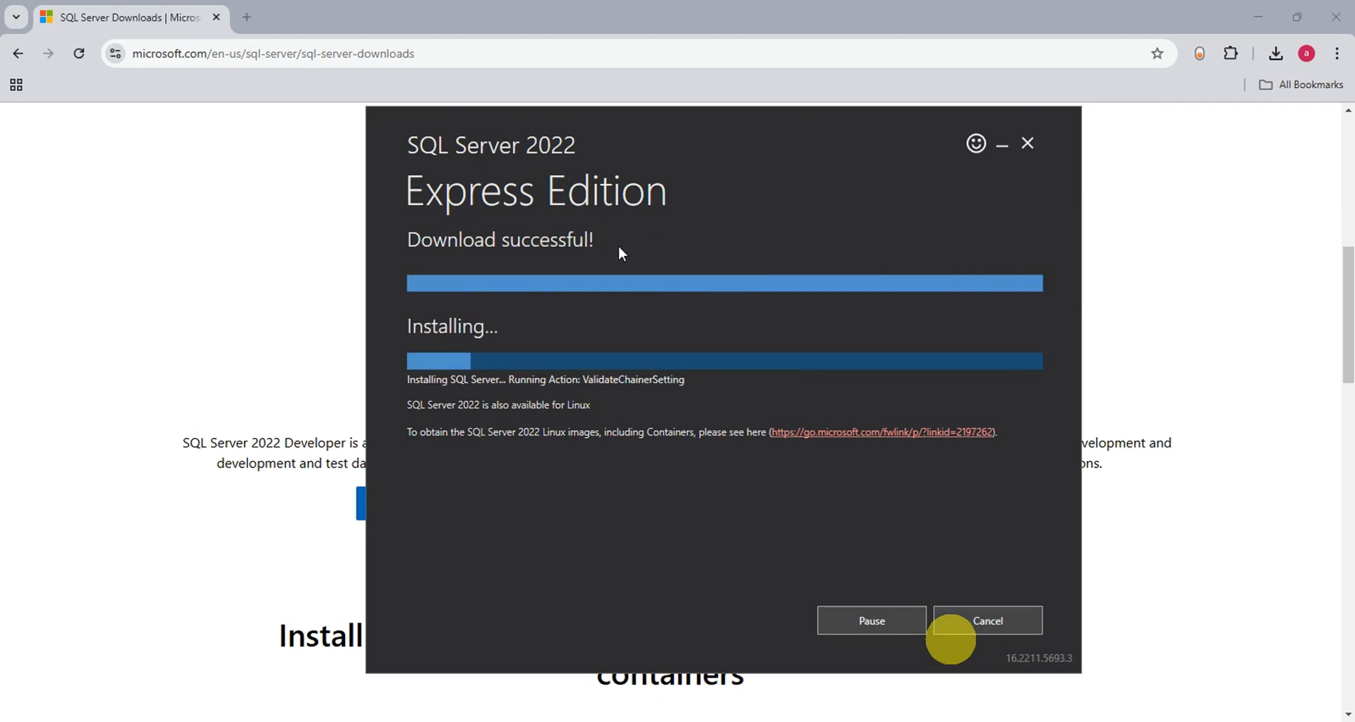
click(246, 330)
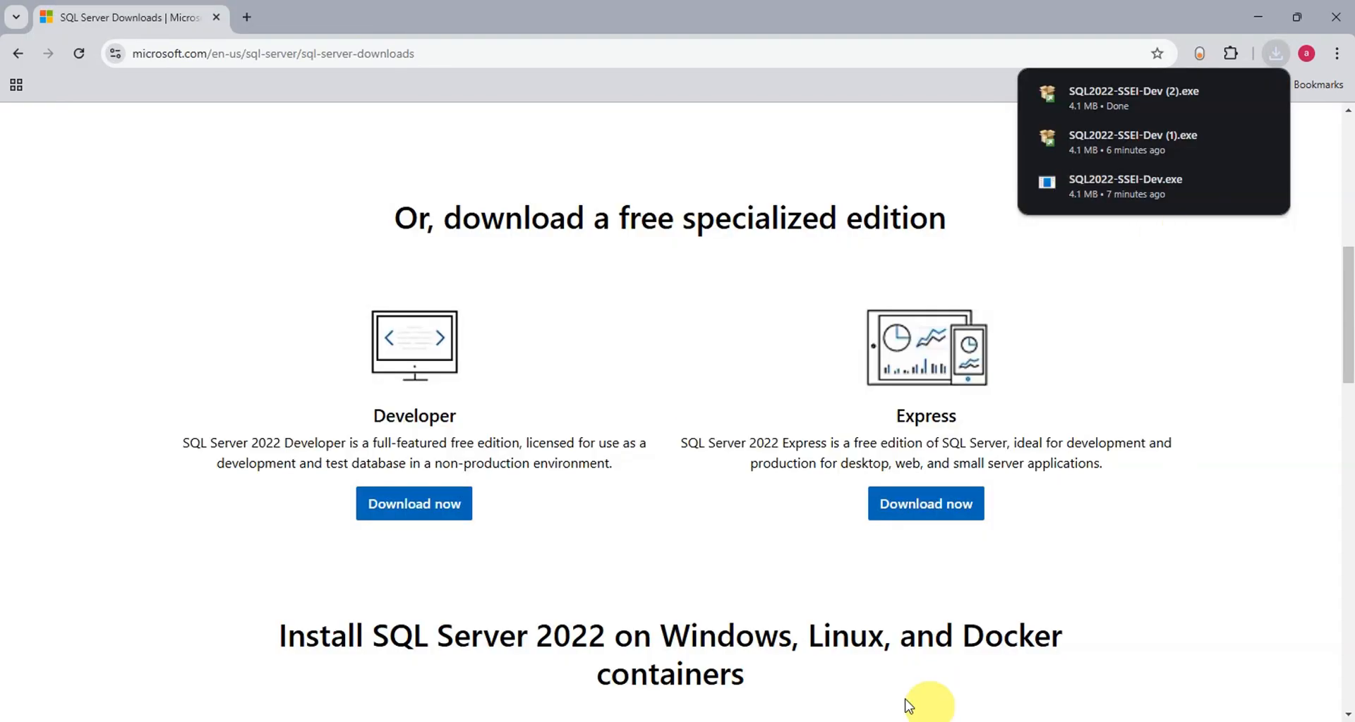
click(914, 721)
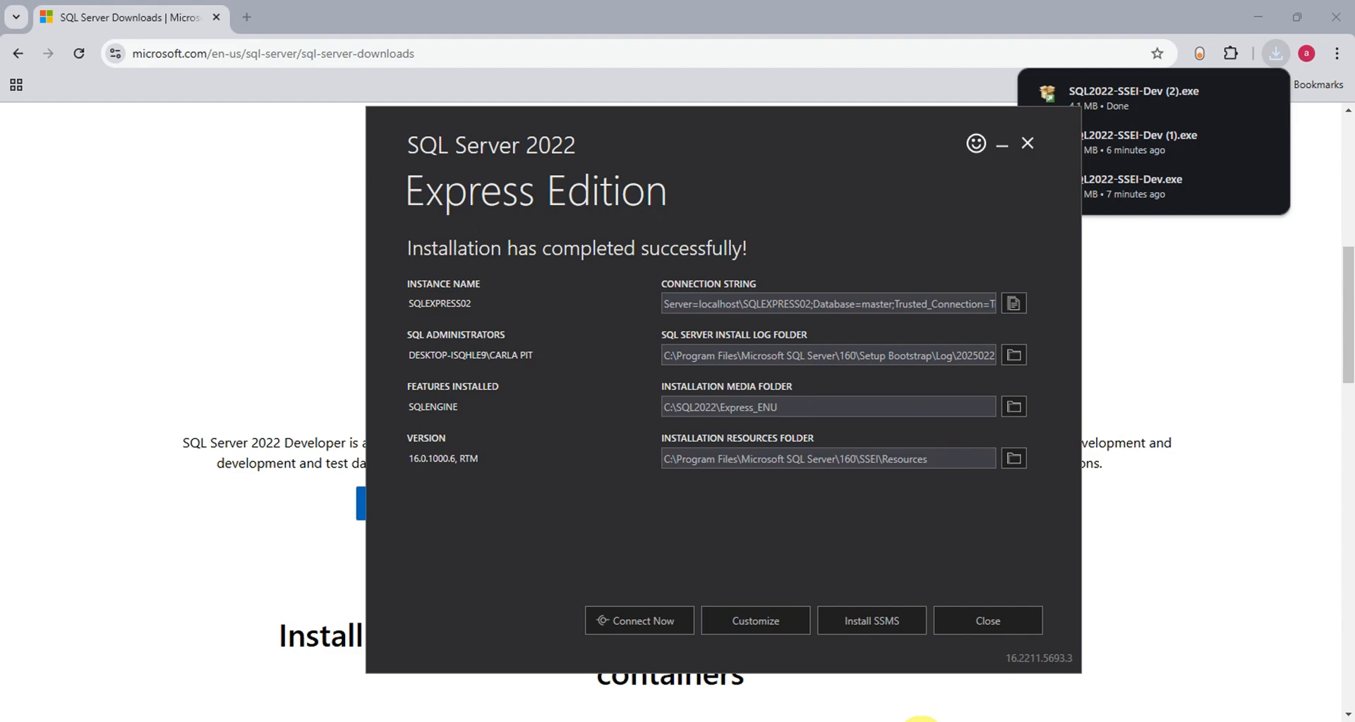
- Download SQL Server Management Studio (SSMS) 20.2 through the Express installer's SSMS link and launch the SSMS-Setup-ENU installer
click(862, 625)
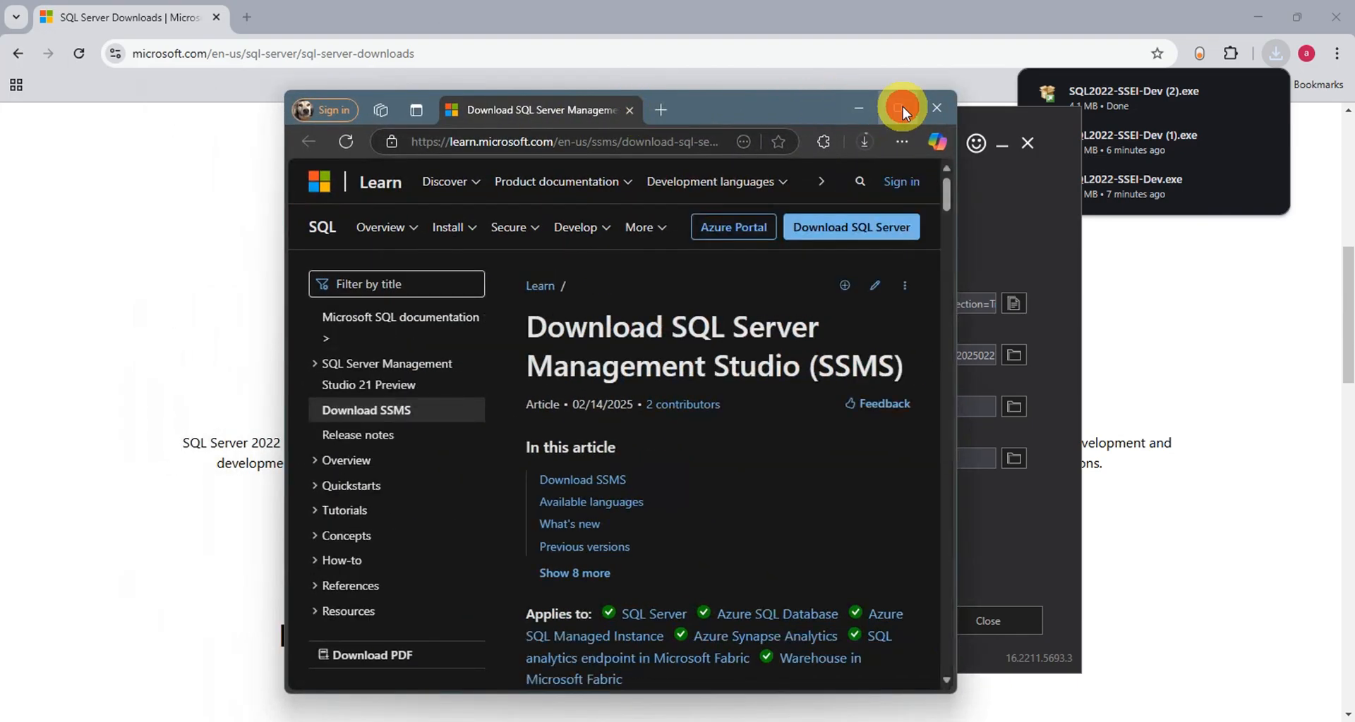
click(900, 107)
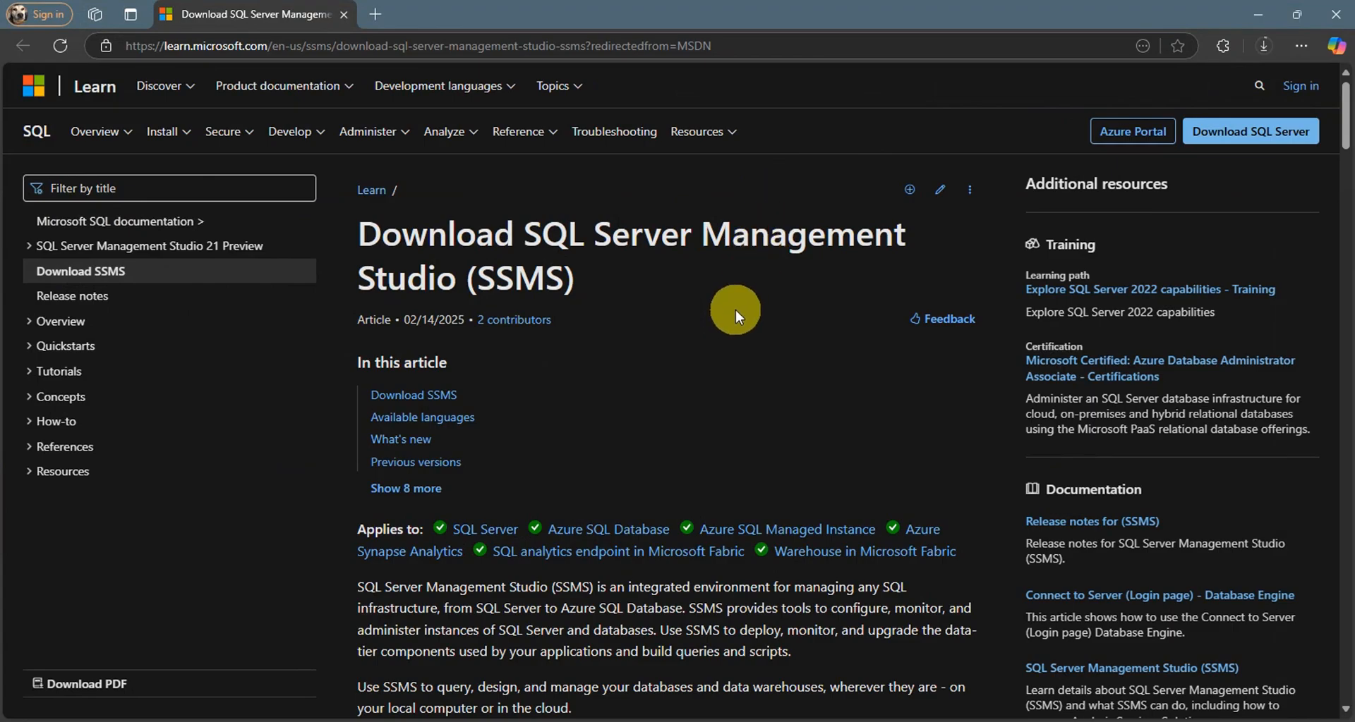
scroll(735, 311, down, 1)
scroll(736, 310, up, 1)
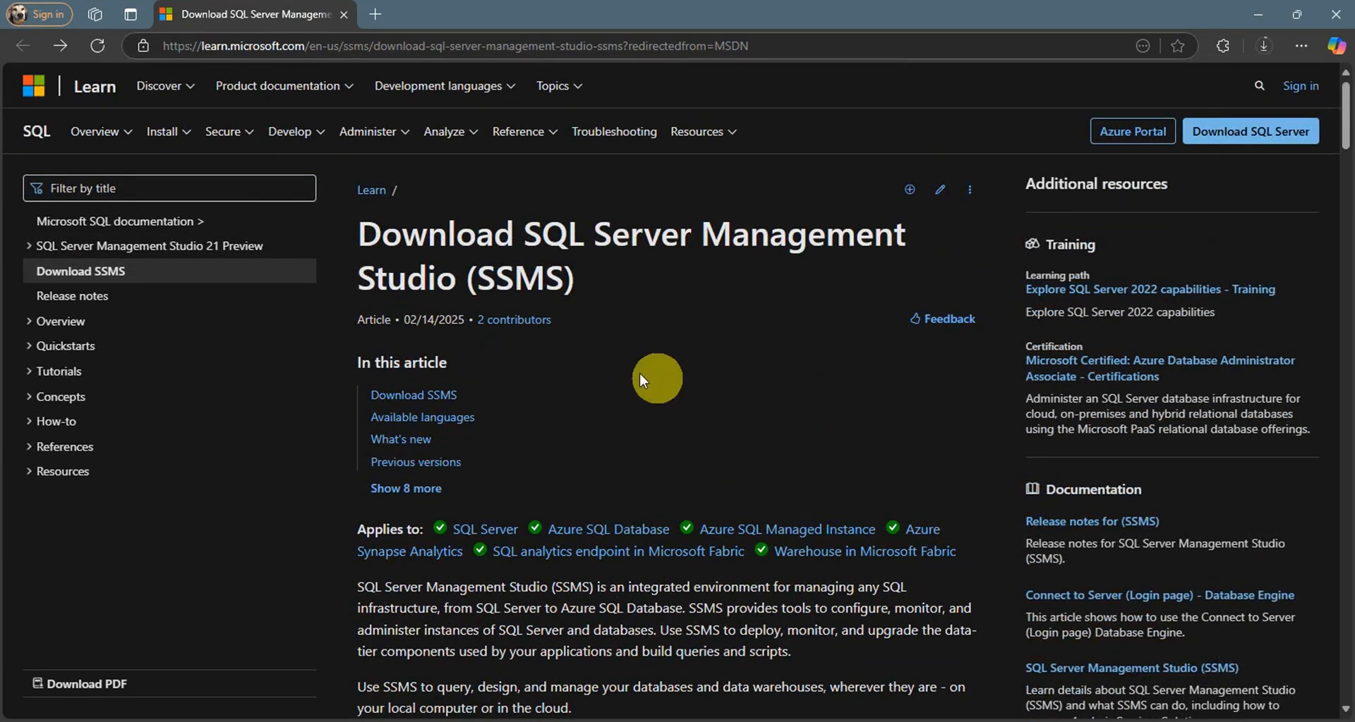
click(383, 399)
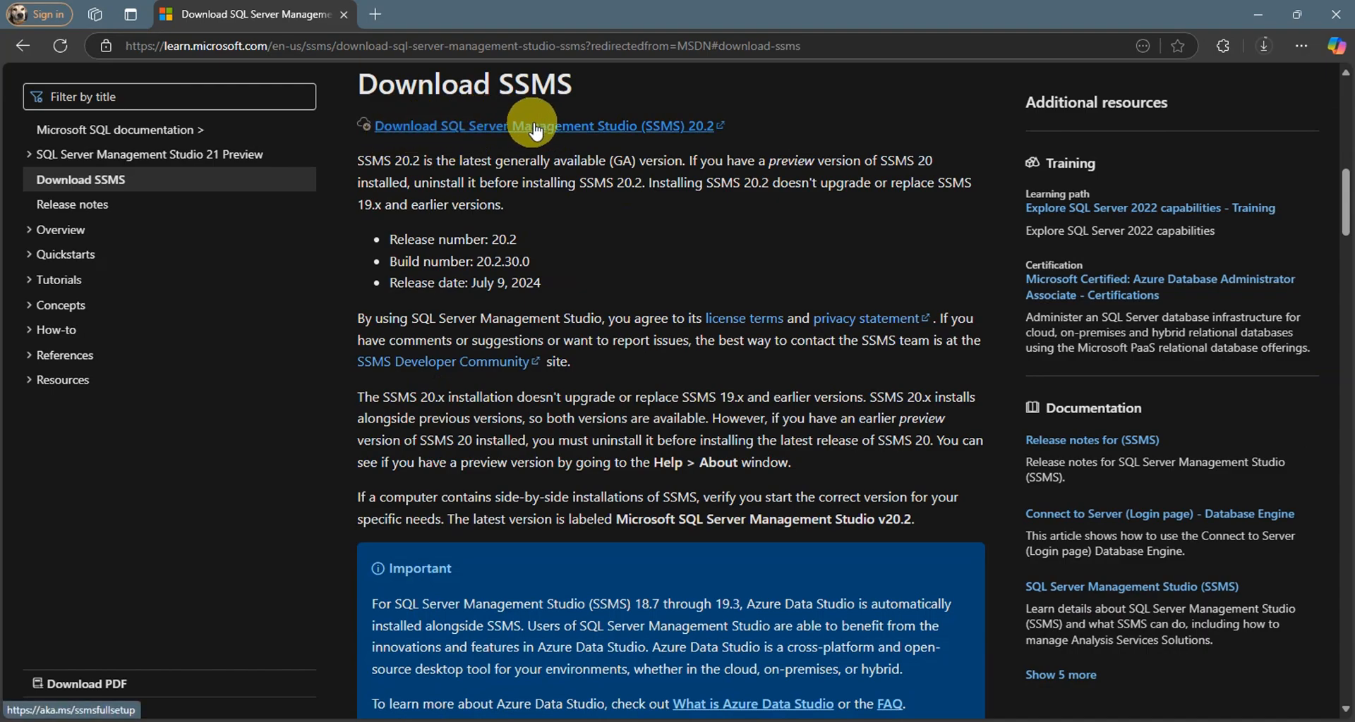
click(644, 126)
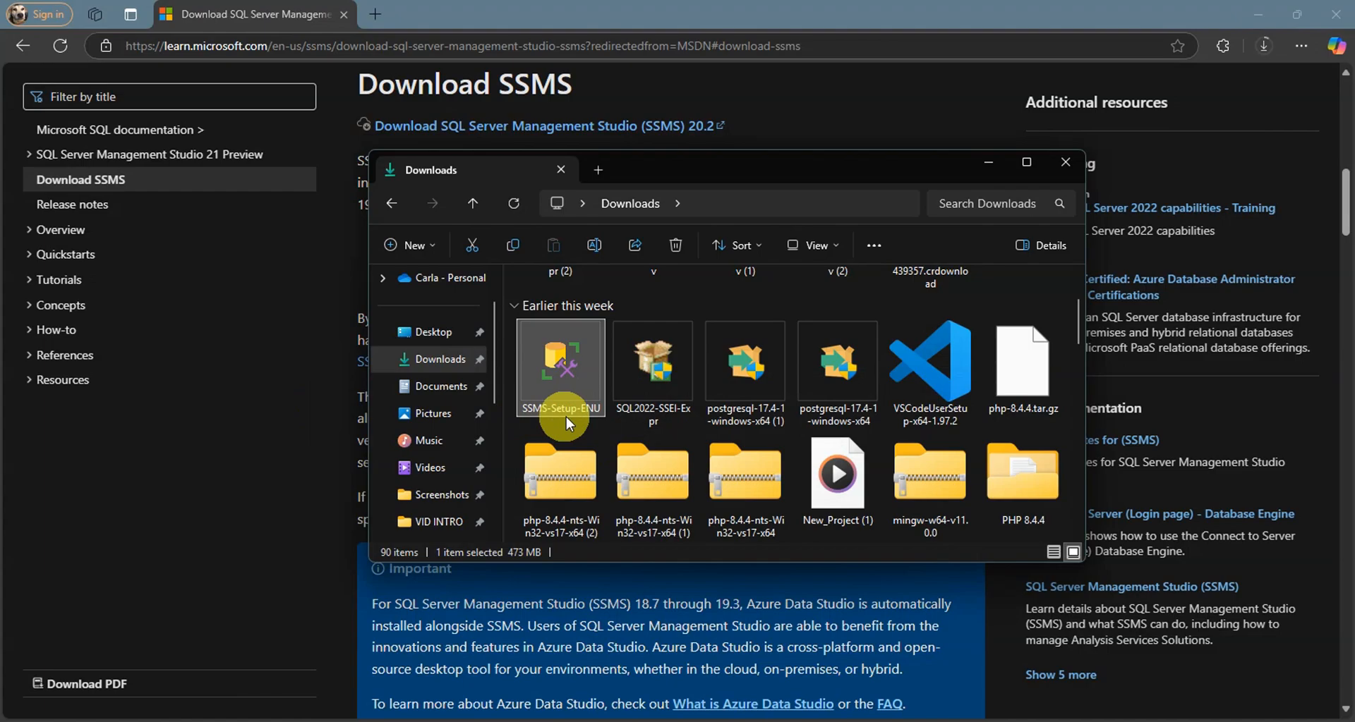
double_click(551, 356)
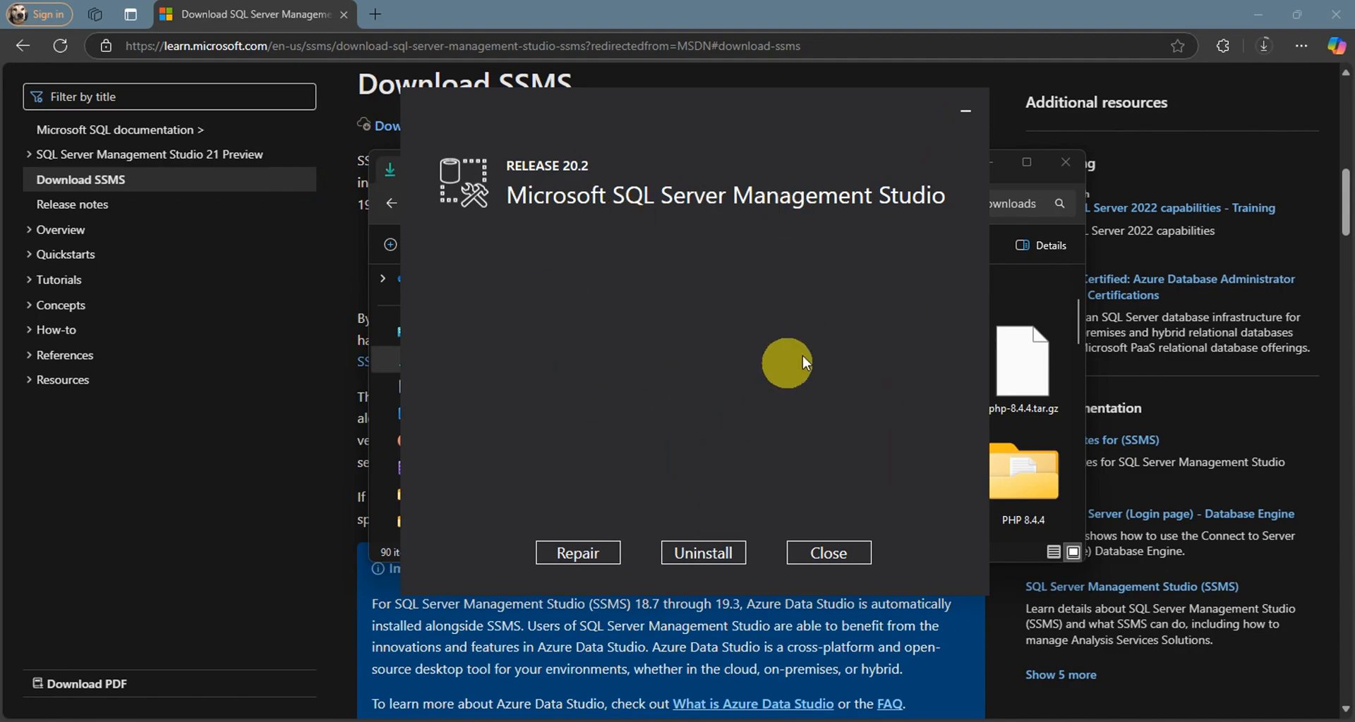
click(966, 108)
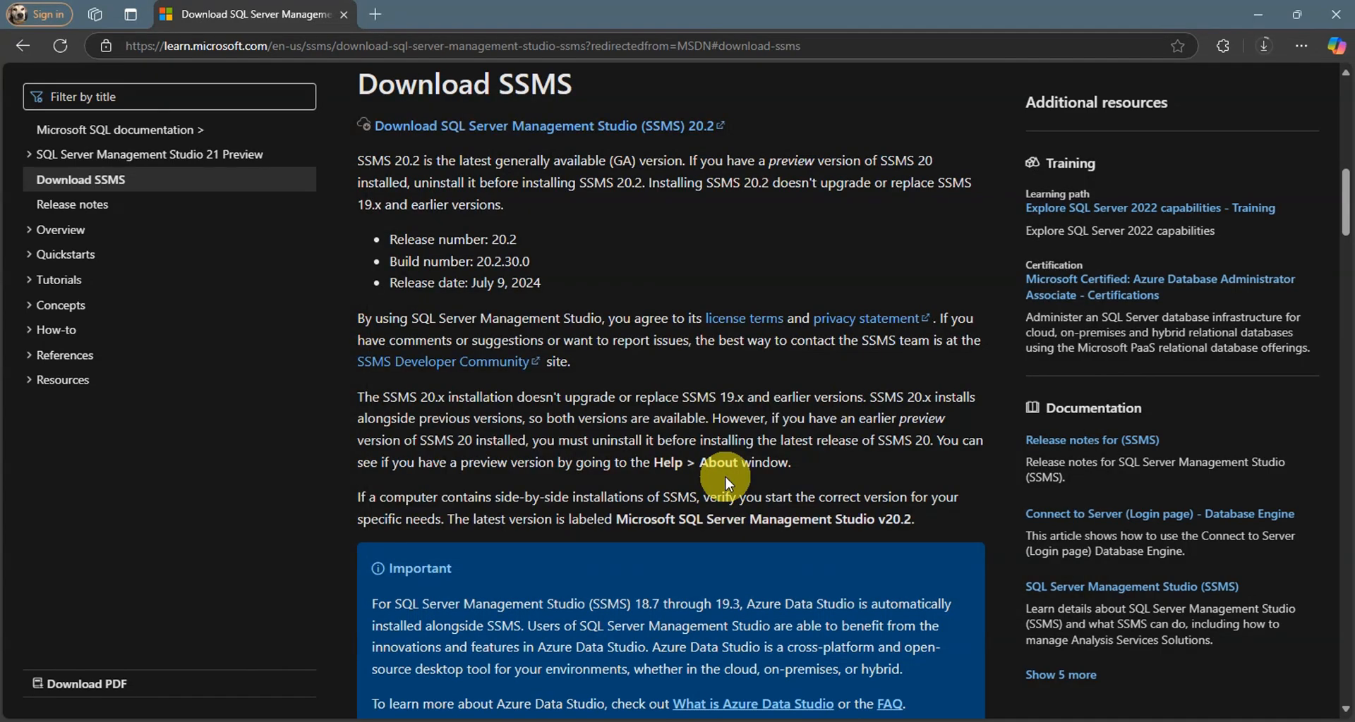
- Open SQL Server Management Studio 20 and connect to the local SQLEXPRESS database engine with Windows Authentication and mandatory encryption
click(488, 721)
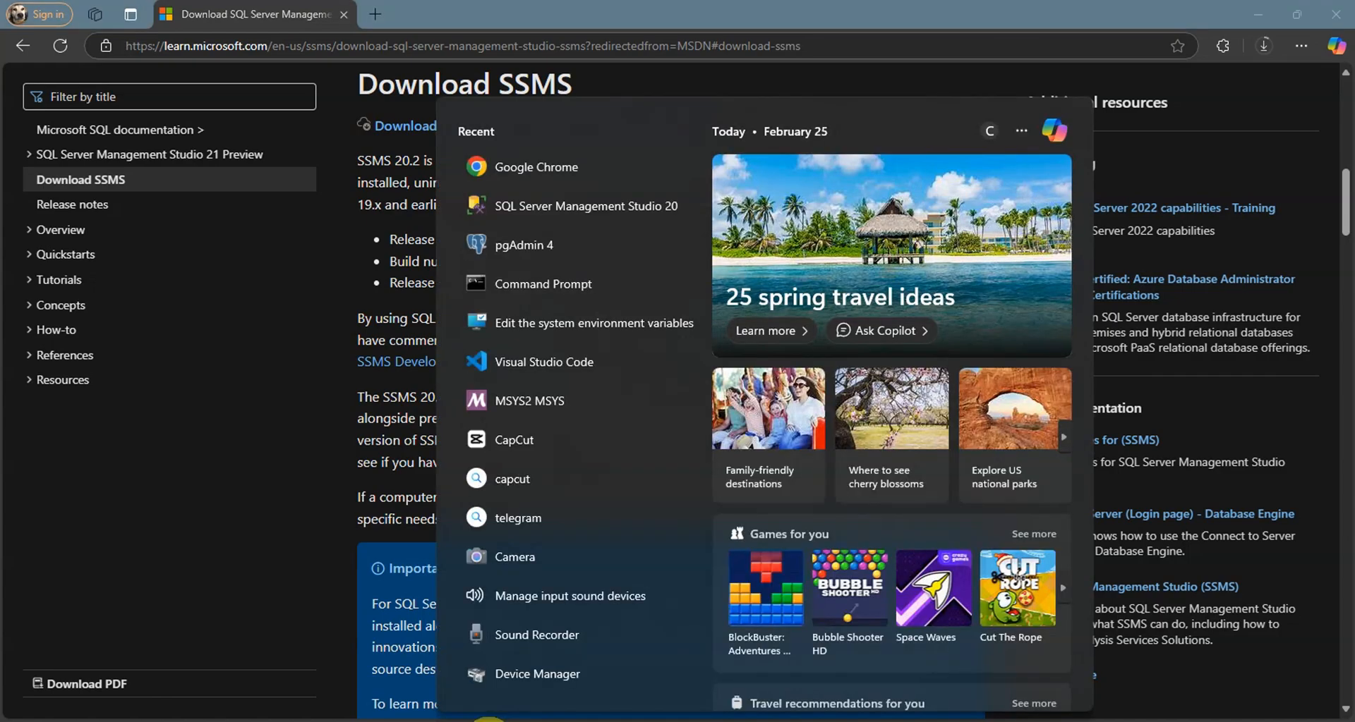
text(SQL S)
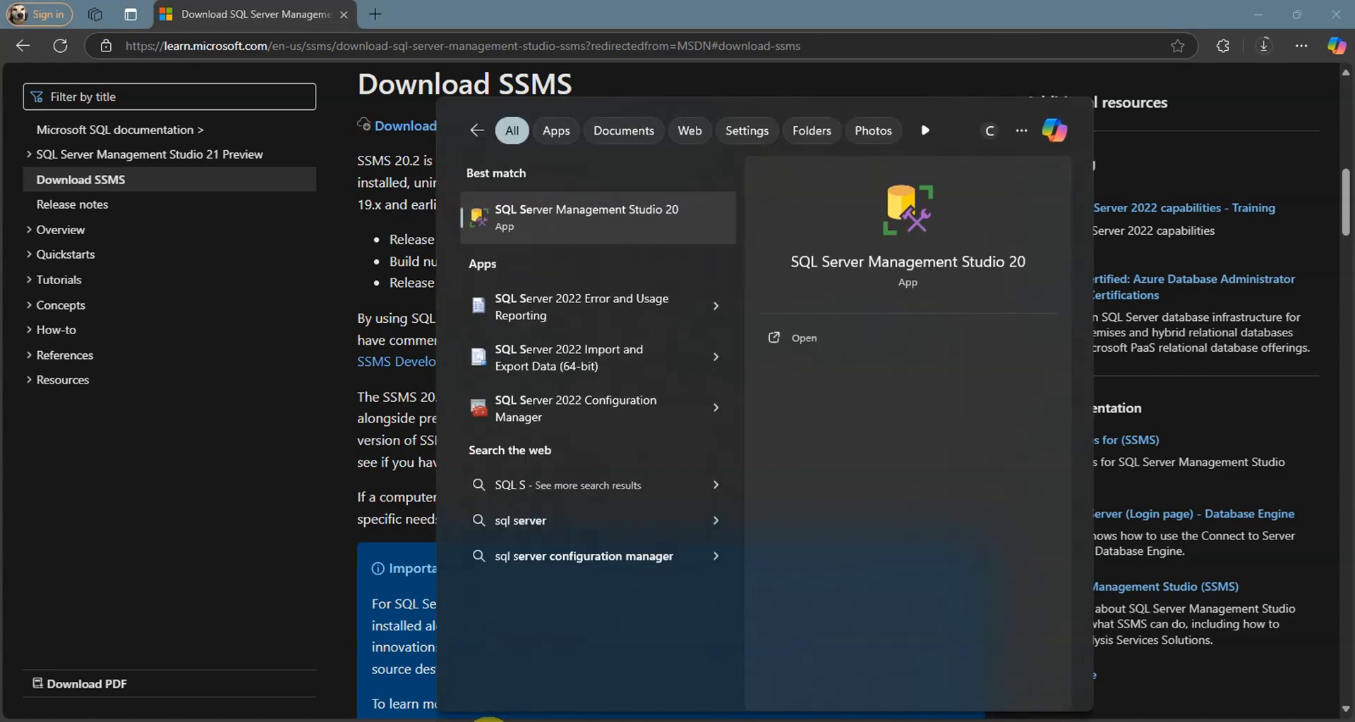
text(ER)
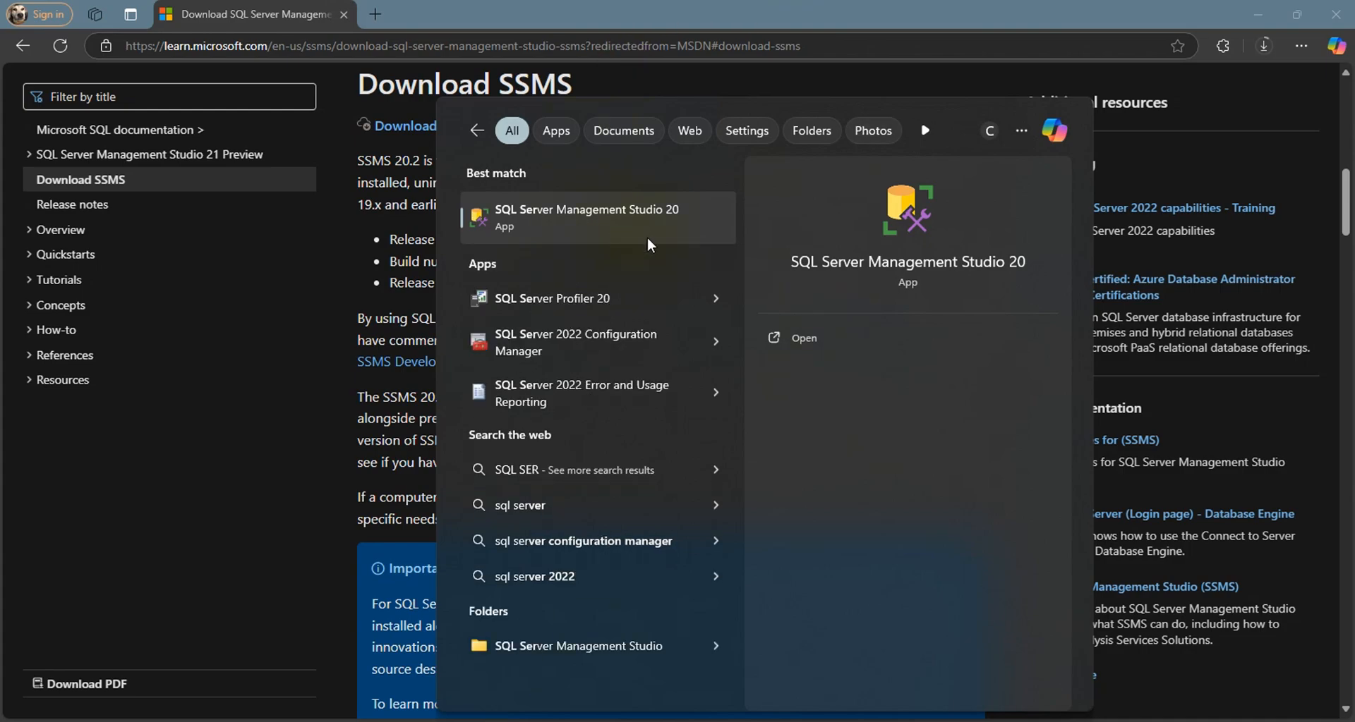
click(796, 341)
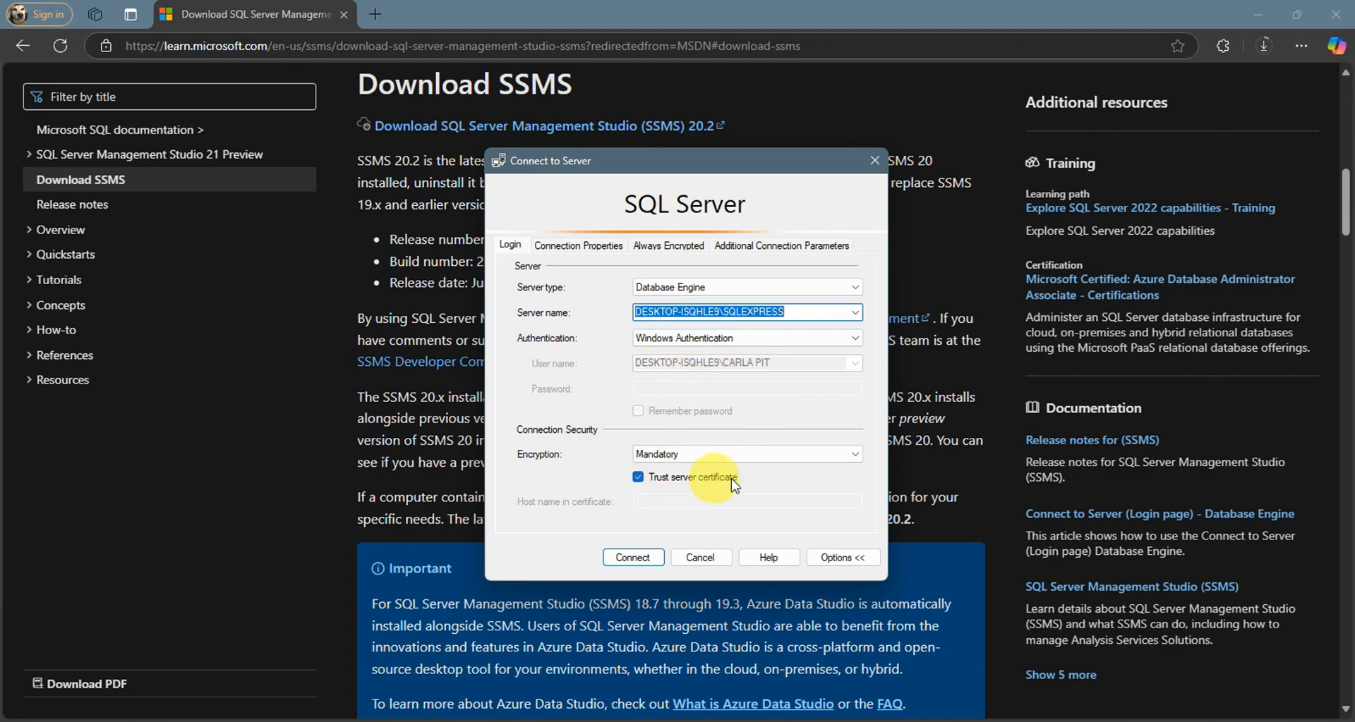
click(642, 556)
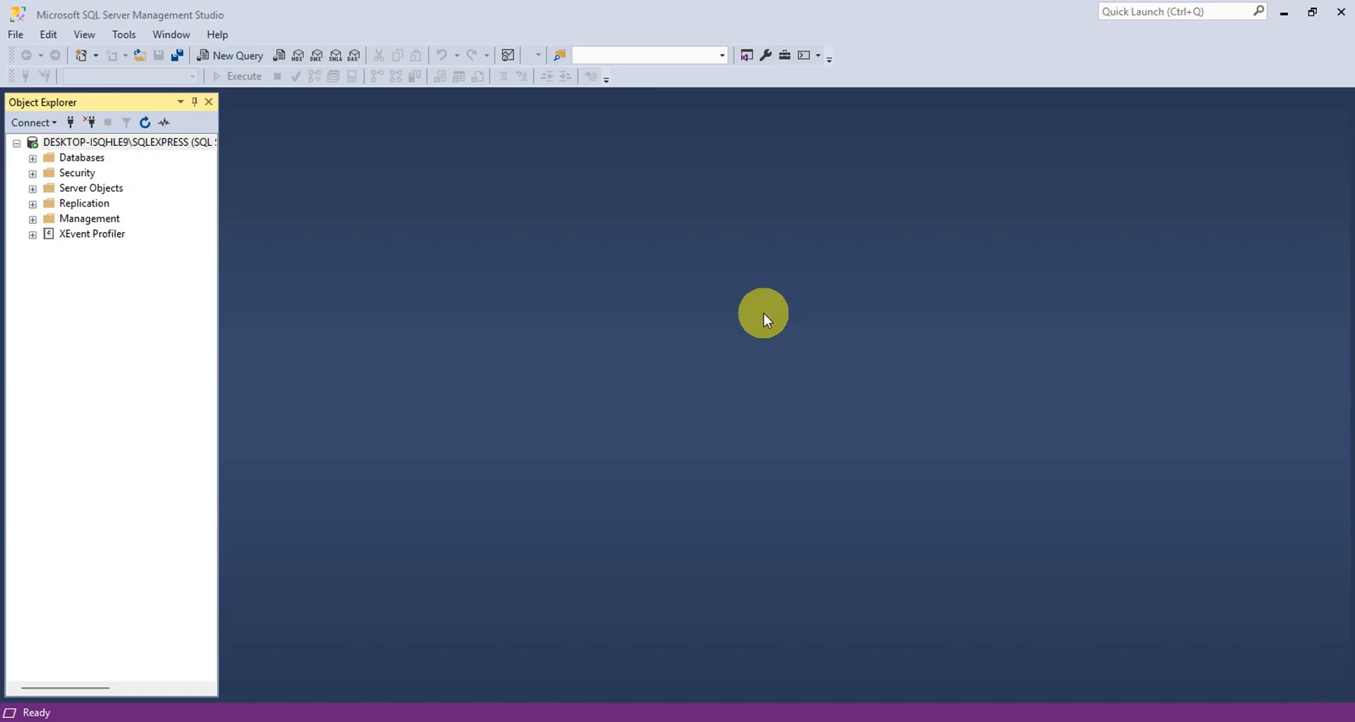
- Create a new database named Sample on the SQLEXPRESS server with the default owner and file settings
click(33, 159)
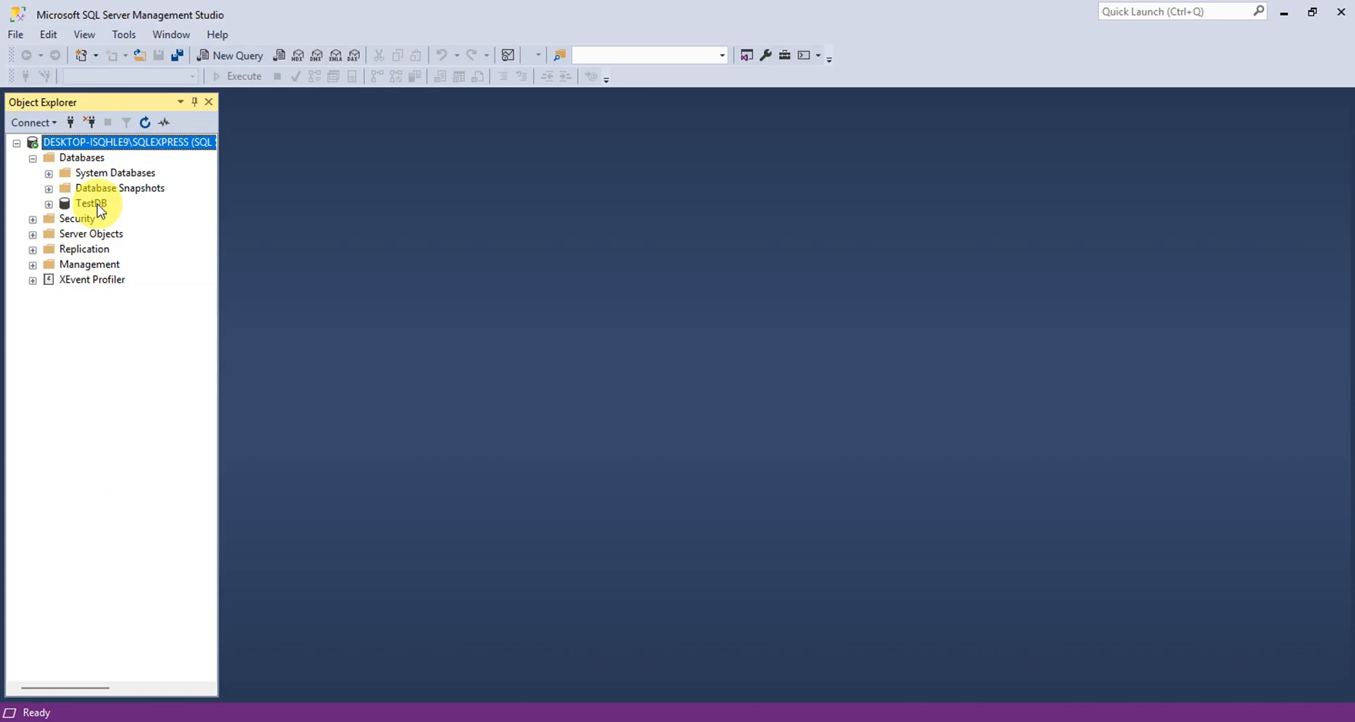
right_click(75, 158)
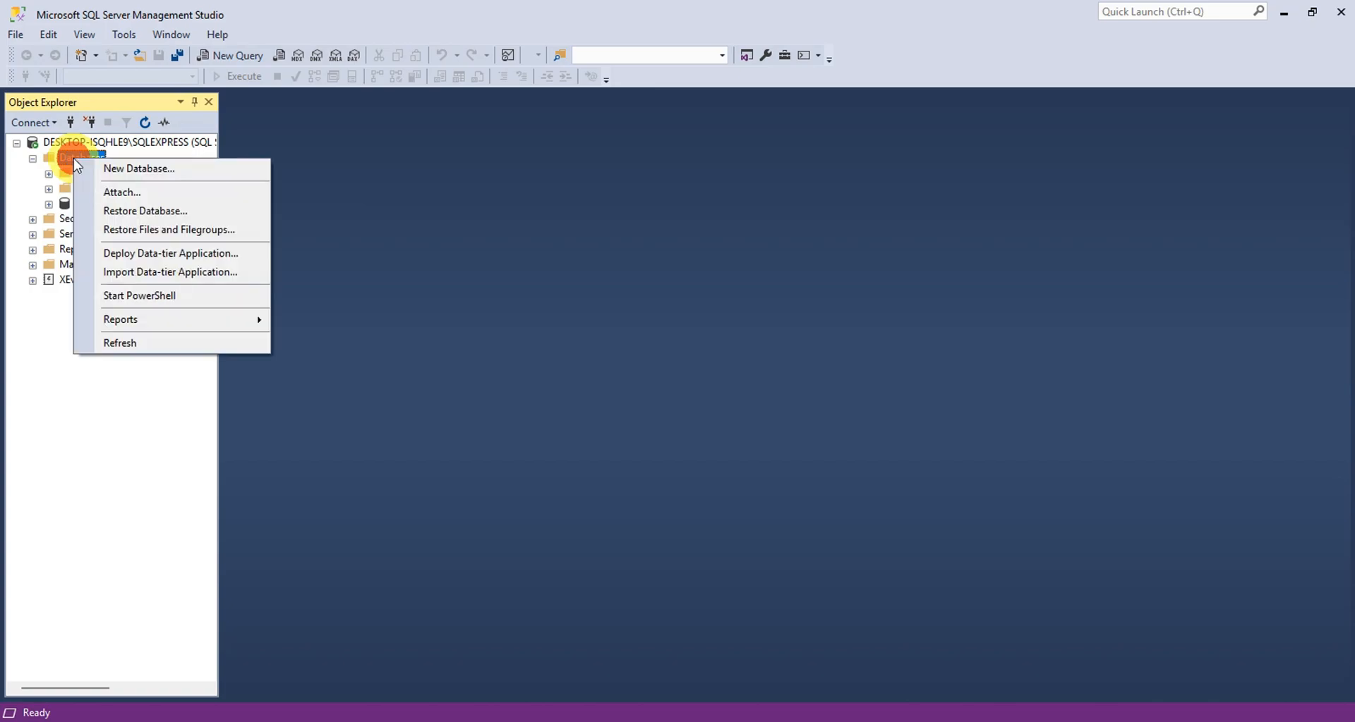
click(92, 167)
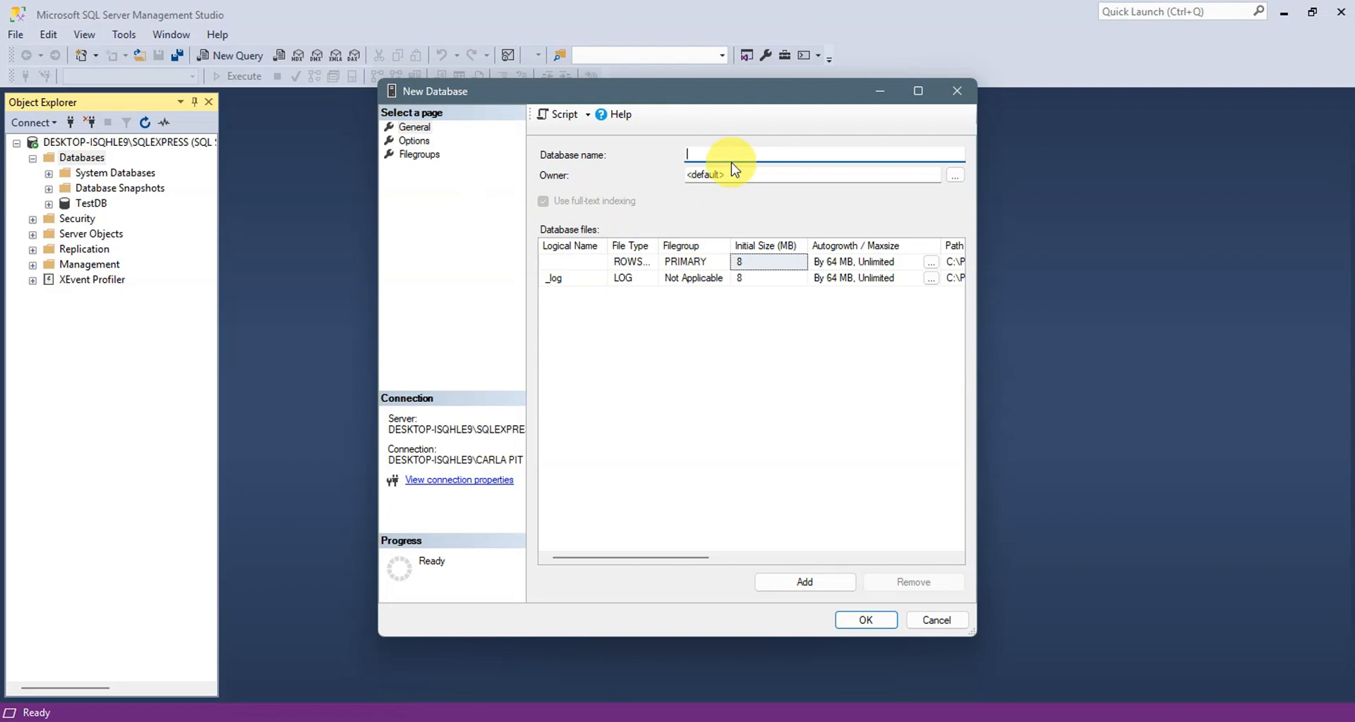
text(s)
key(BackSpace)
text(Sample)
click(853, 624)
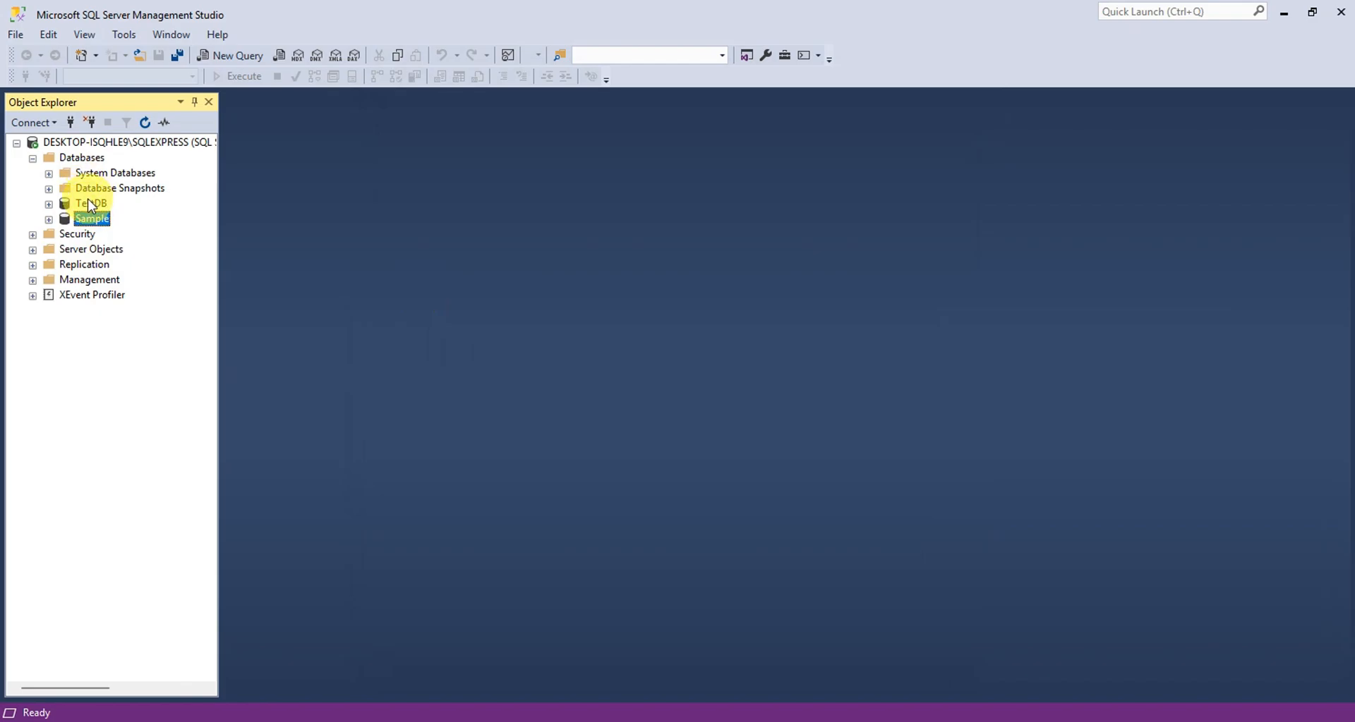
- Start designing a new standard table in the Tables folder of the Sample database
click(48, 219)
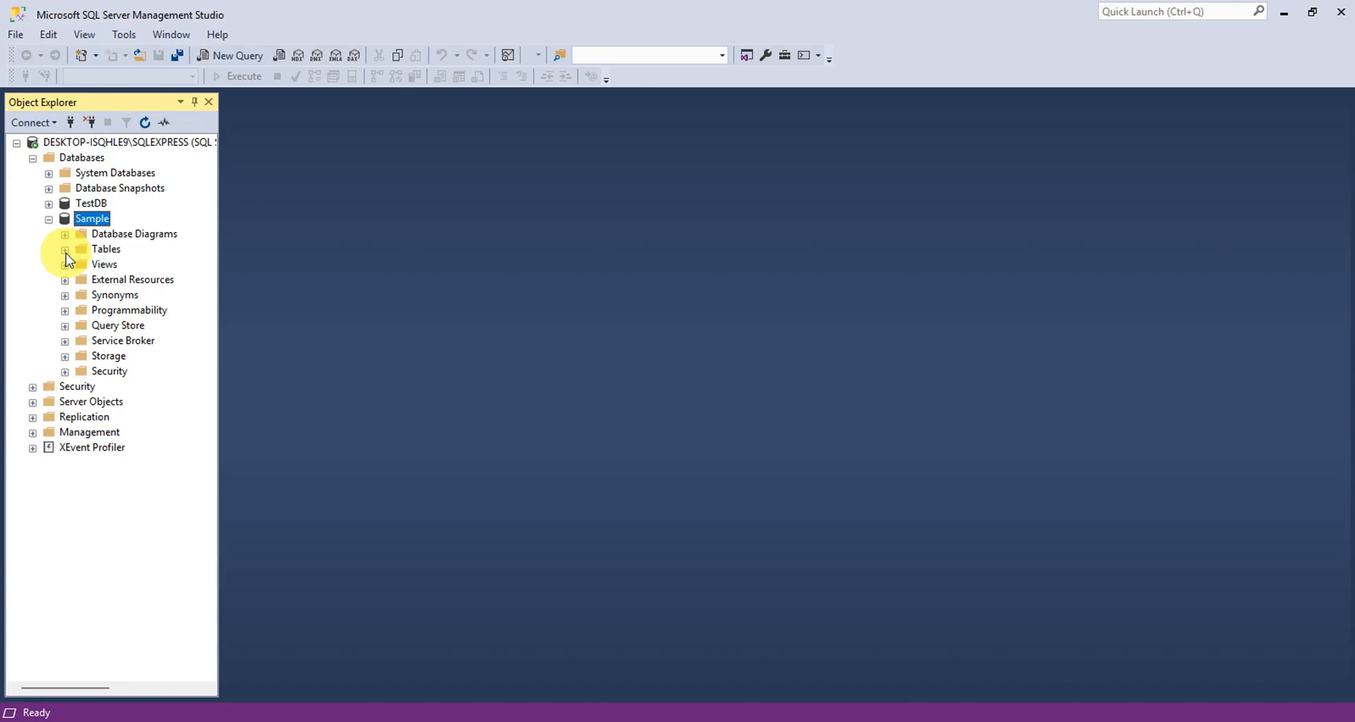
click(65, 250)
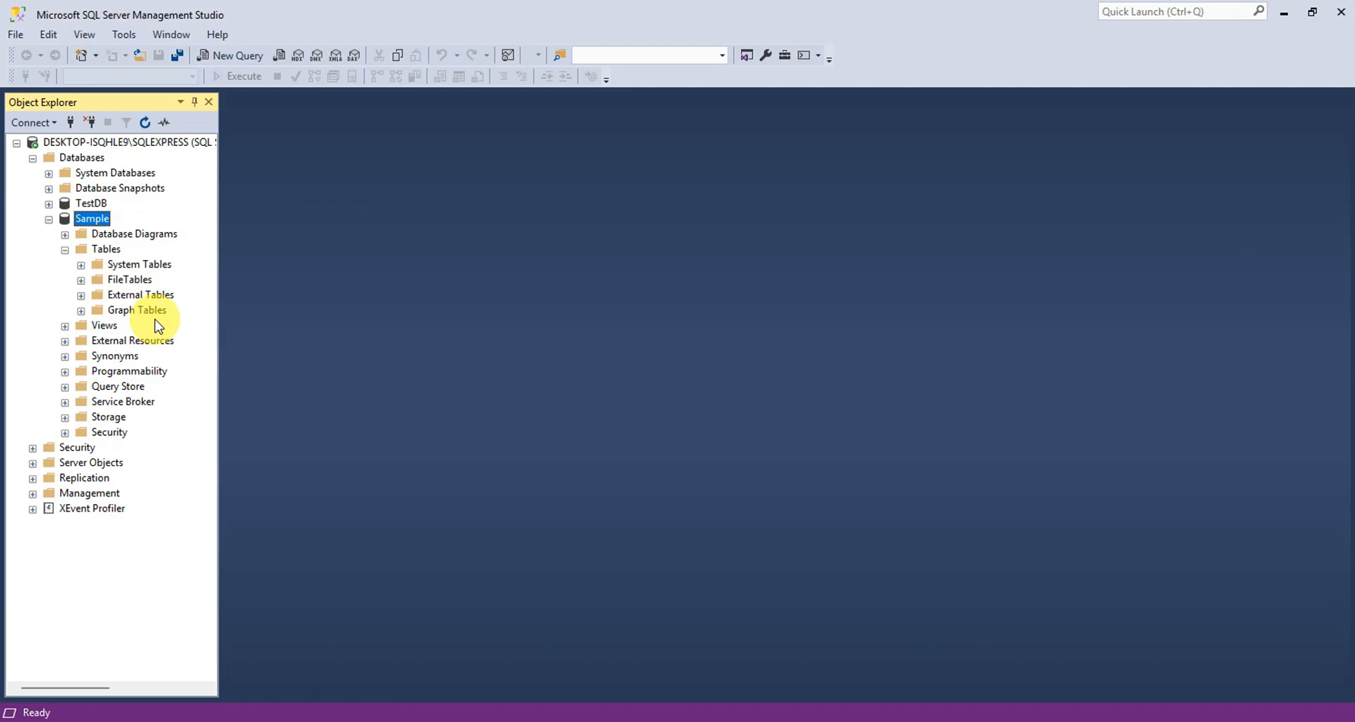
right_click(100, 254)
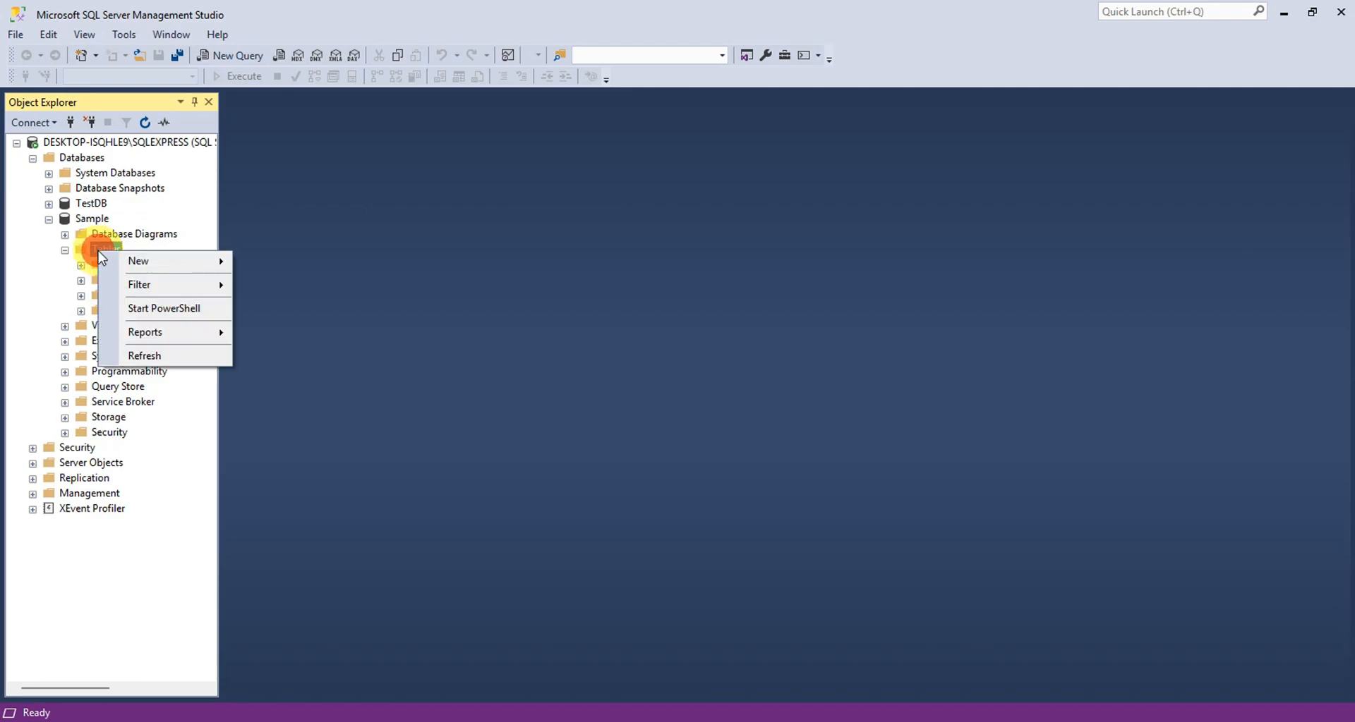
mouse_move(112, 266)
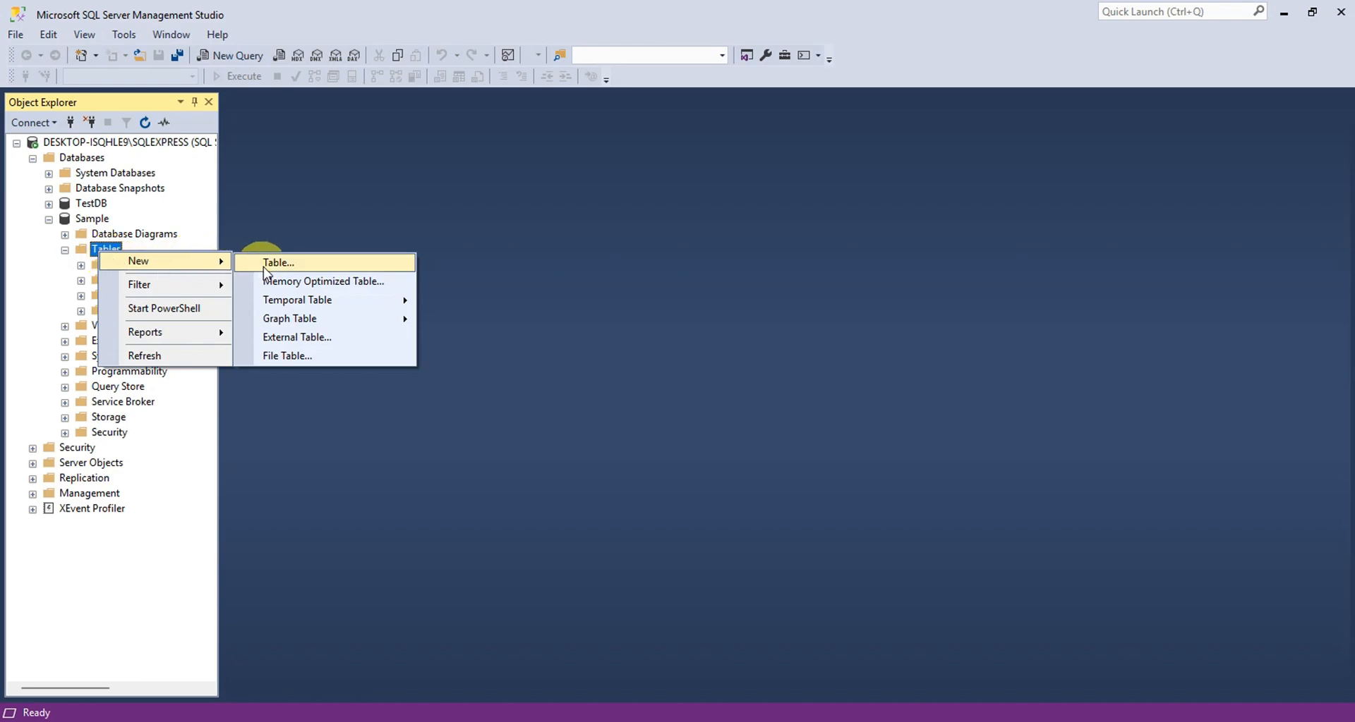
click(285, 263)
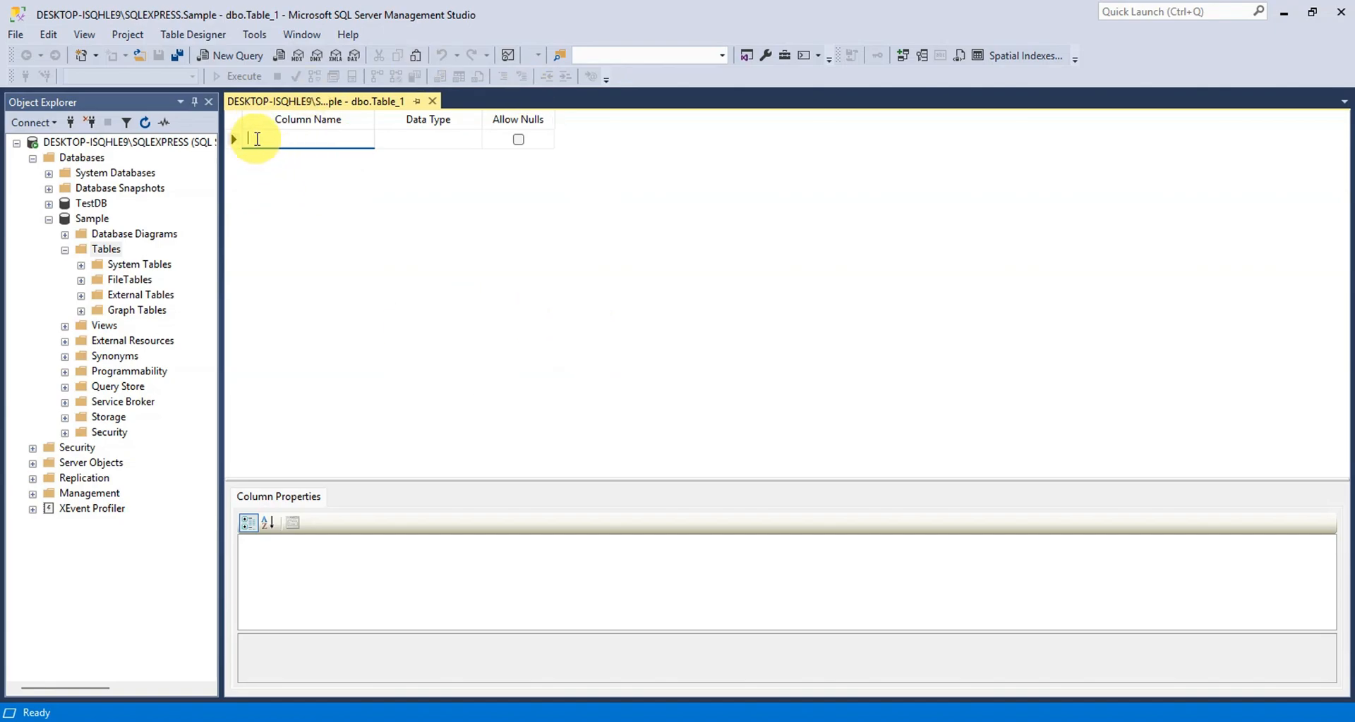
- Define a column named ID with data type int and disallow nulls
text(ID)
click(417, 141)
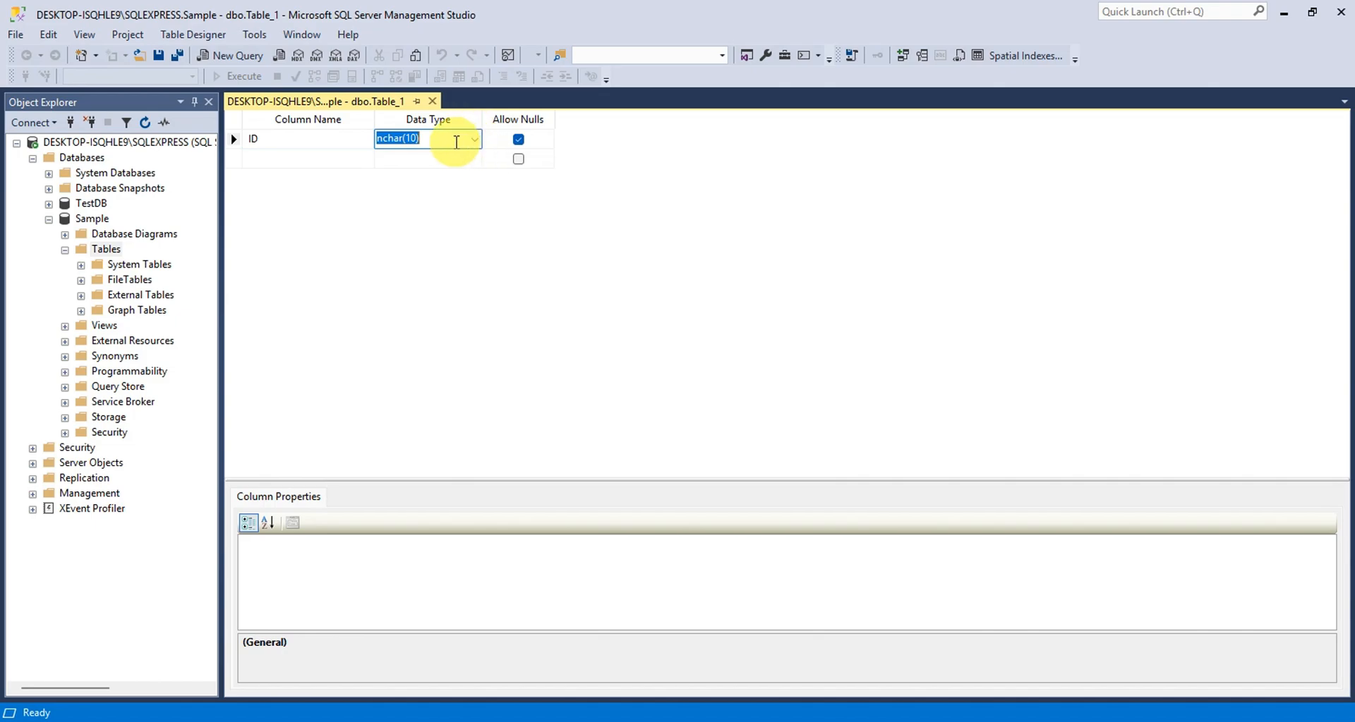
click(455, 138)
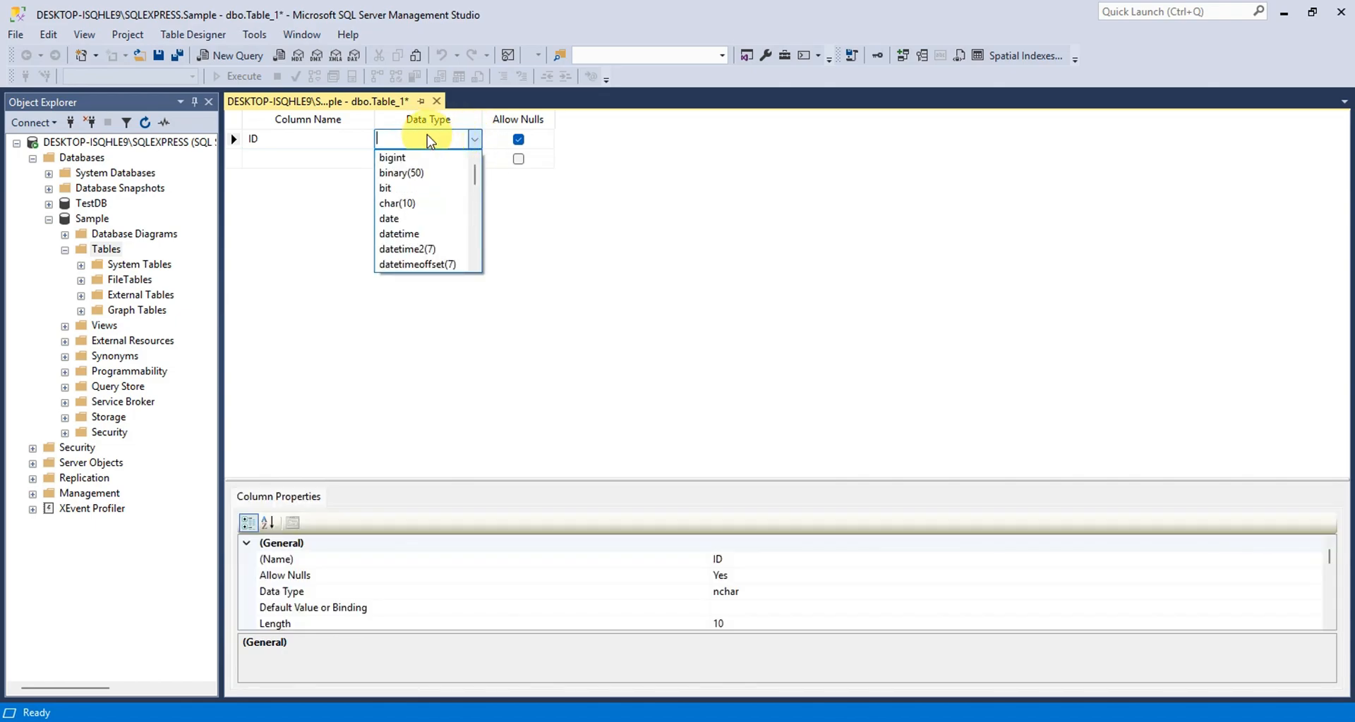
text(inn)
key(BackSpace)
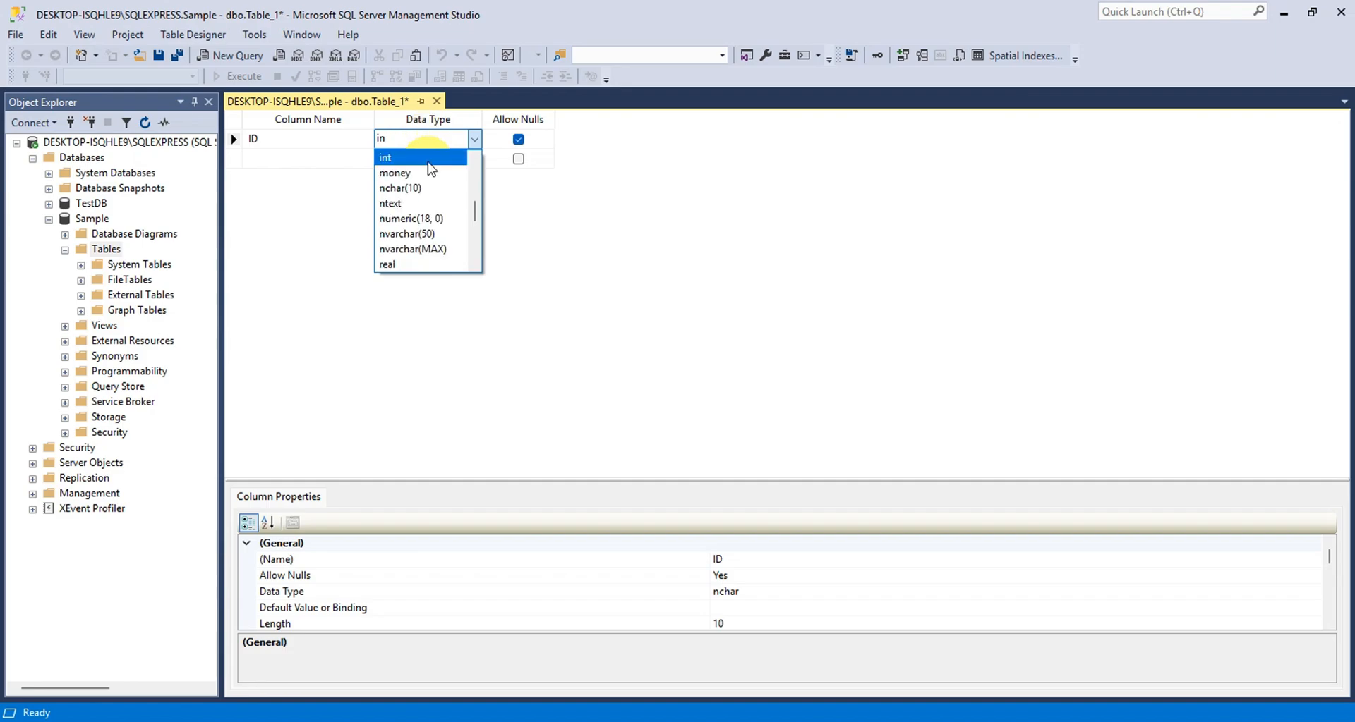
click(422, 202)
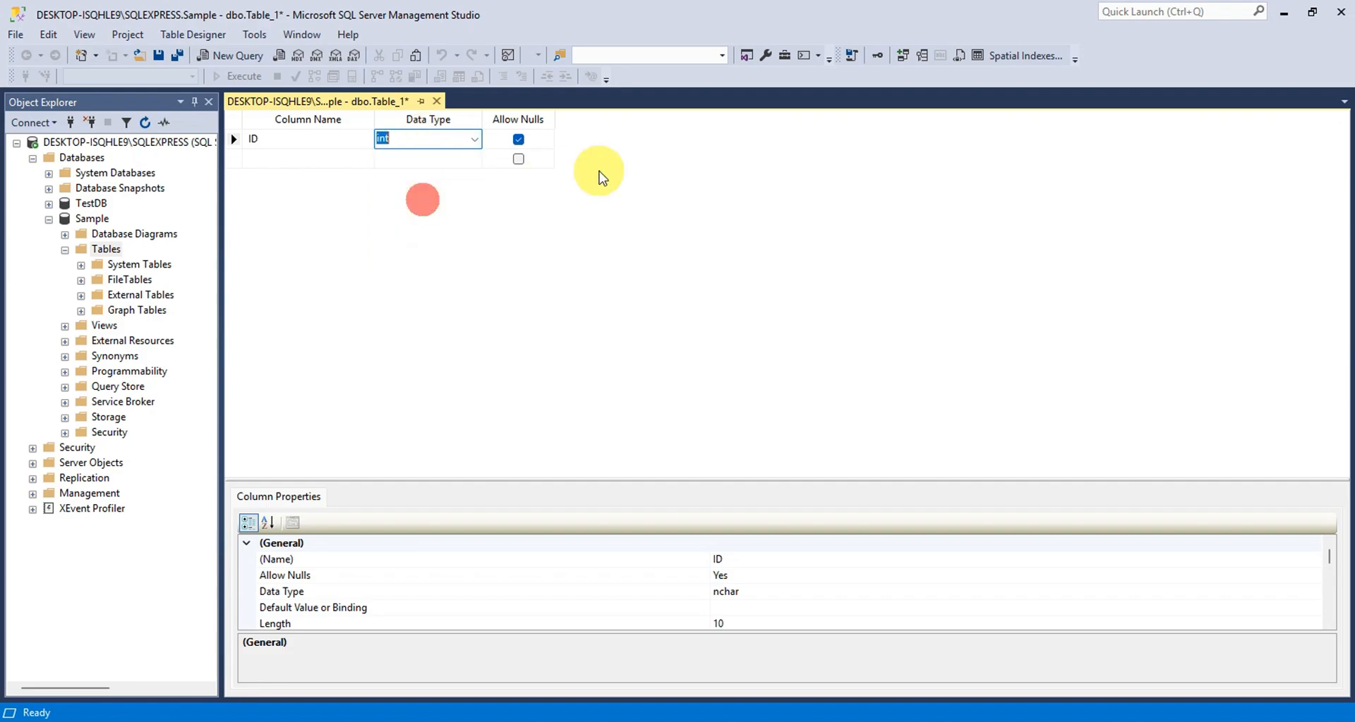
click(518, 140)
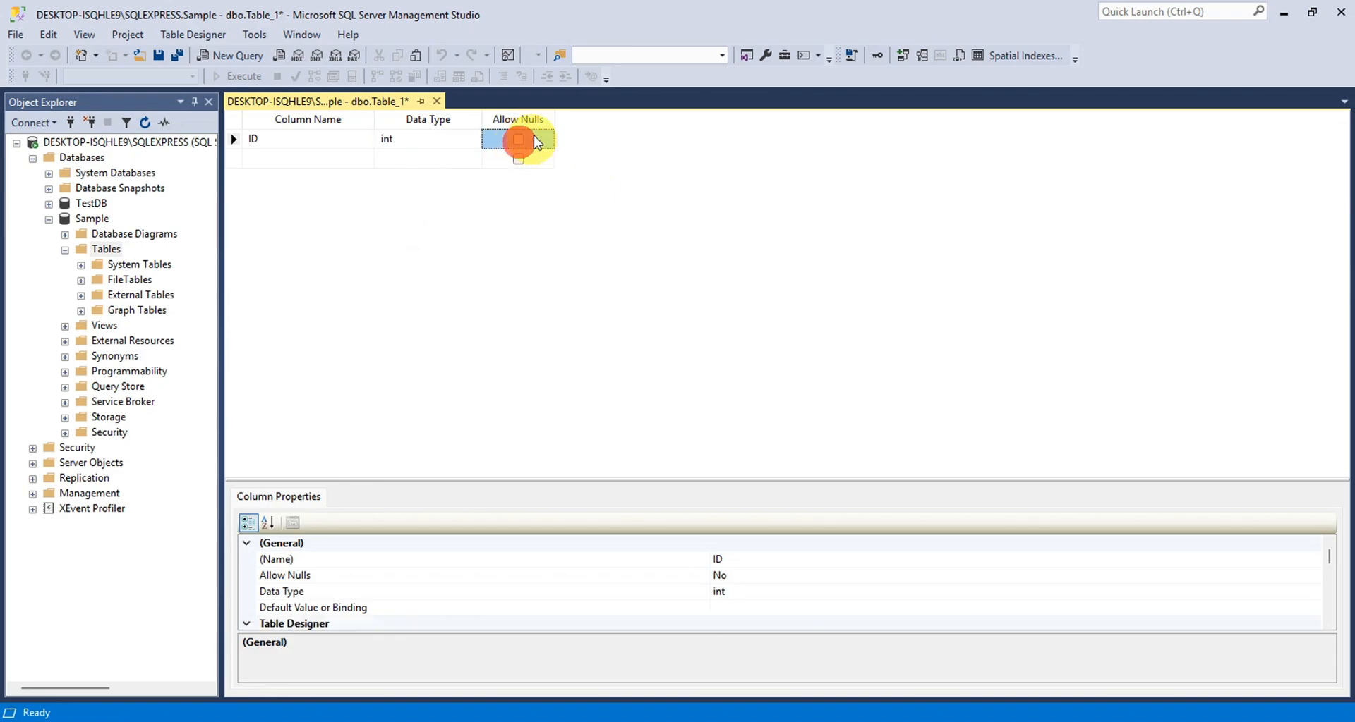
- Add a second column called Name with data type nvarchar(50) that does not allow nulls
click(309, 158)
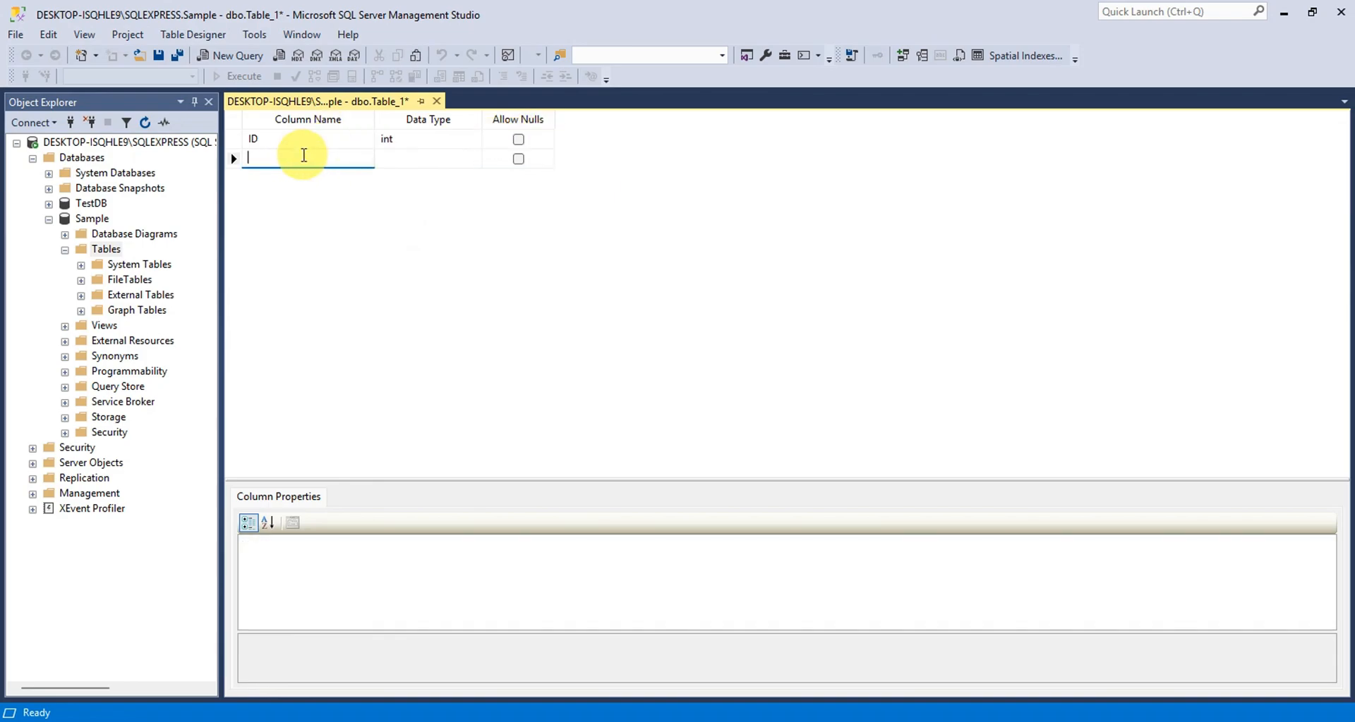
text(Name)
click(417, 158)
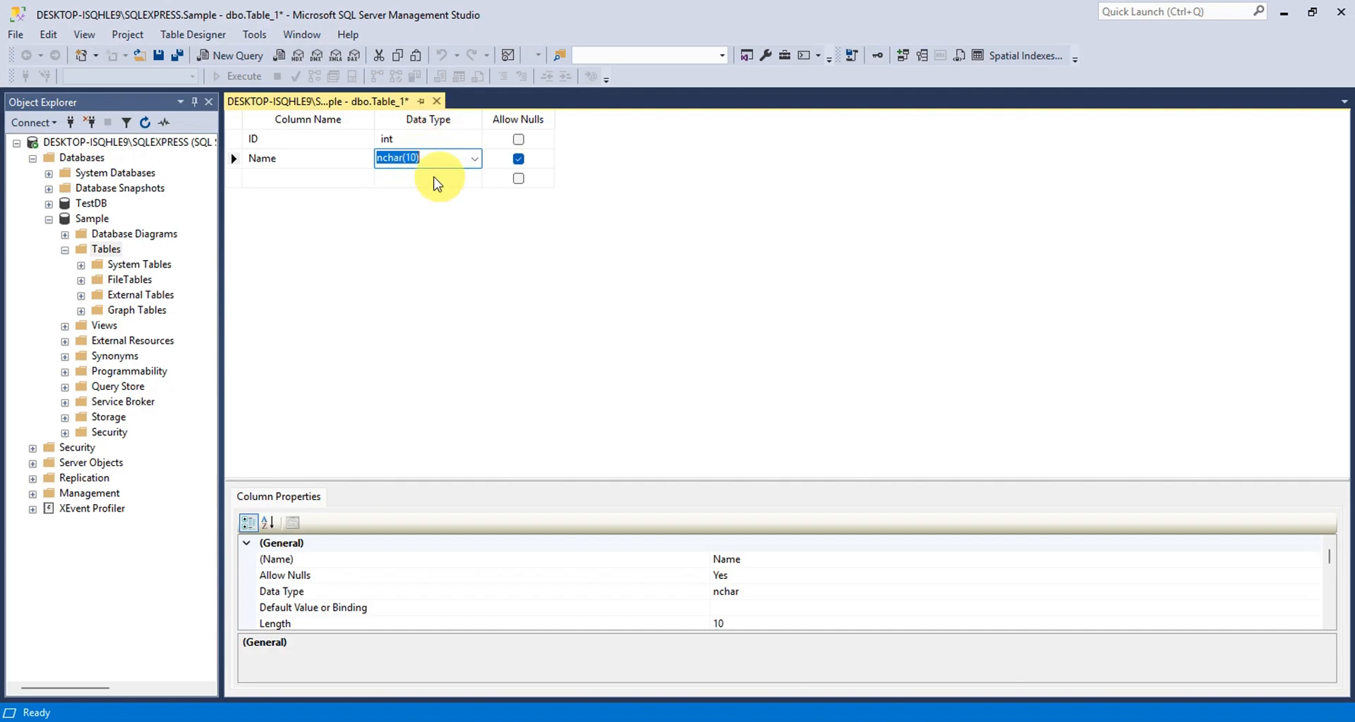
click(474, 158)
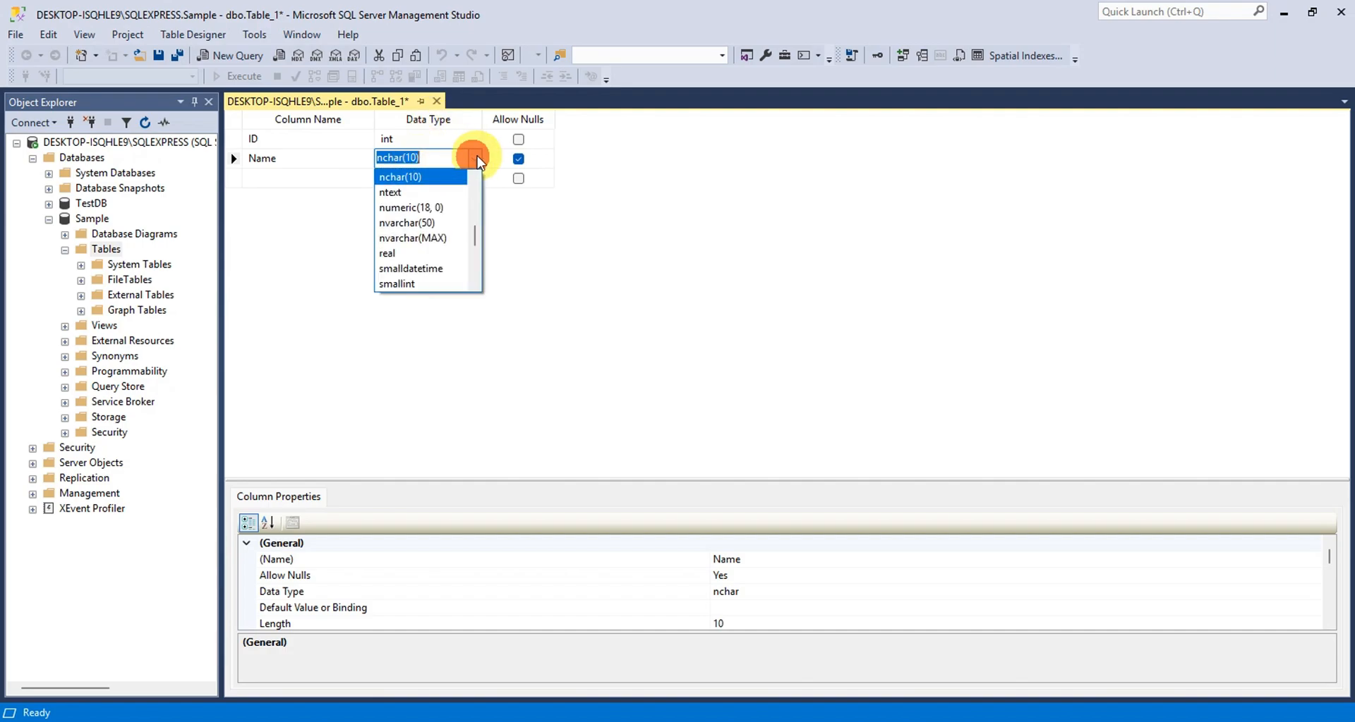
click(408, 221)
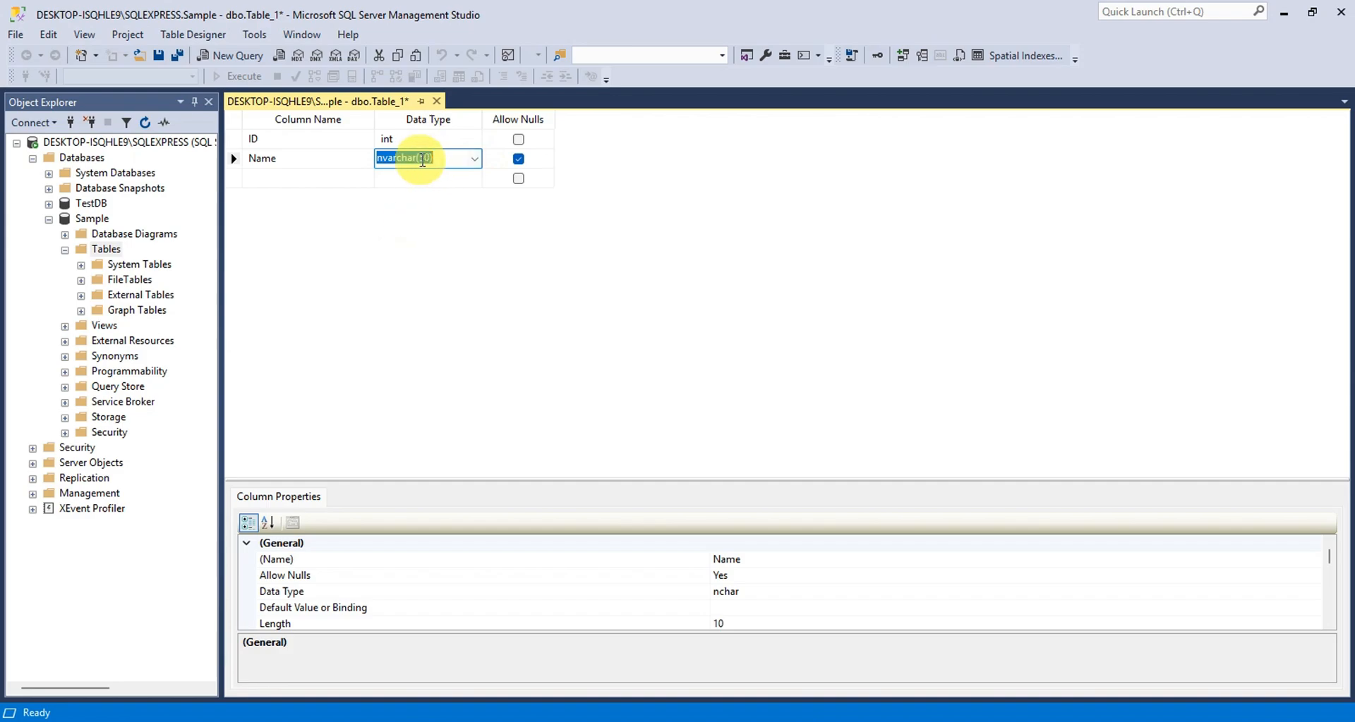
click(518, 159)
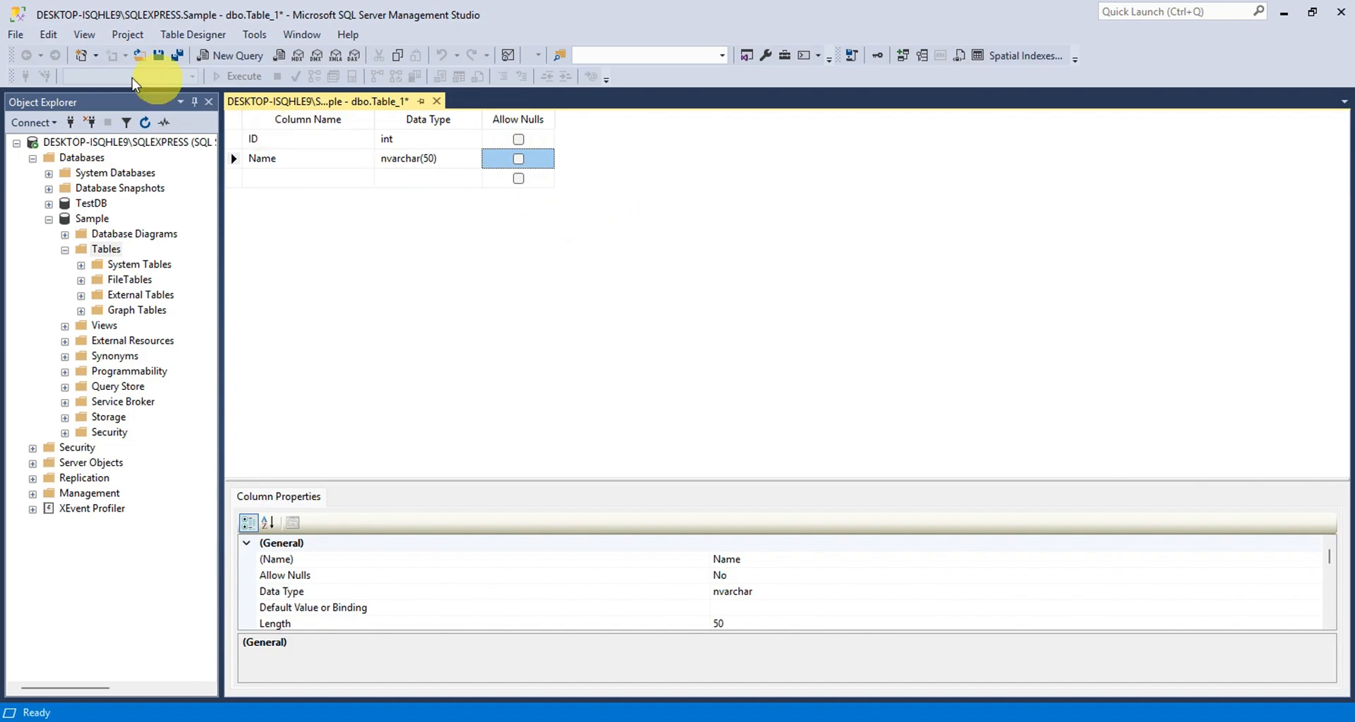
- Save the table design under the name Players
click(12, 37)
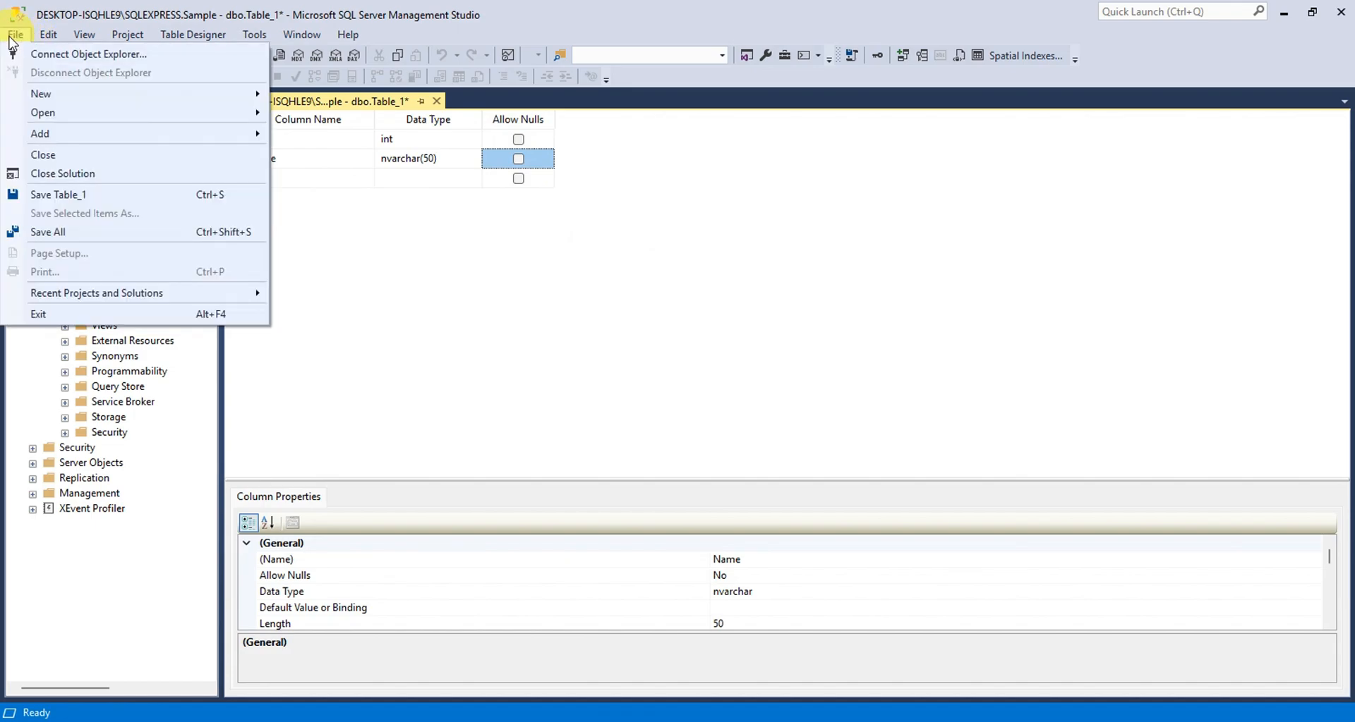
click(125, 194)
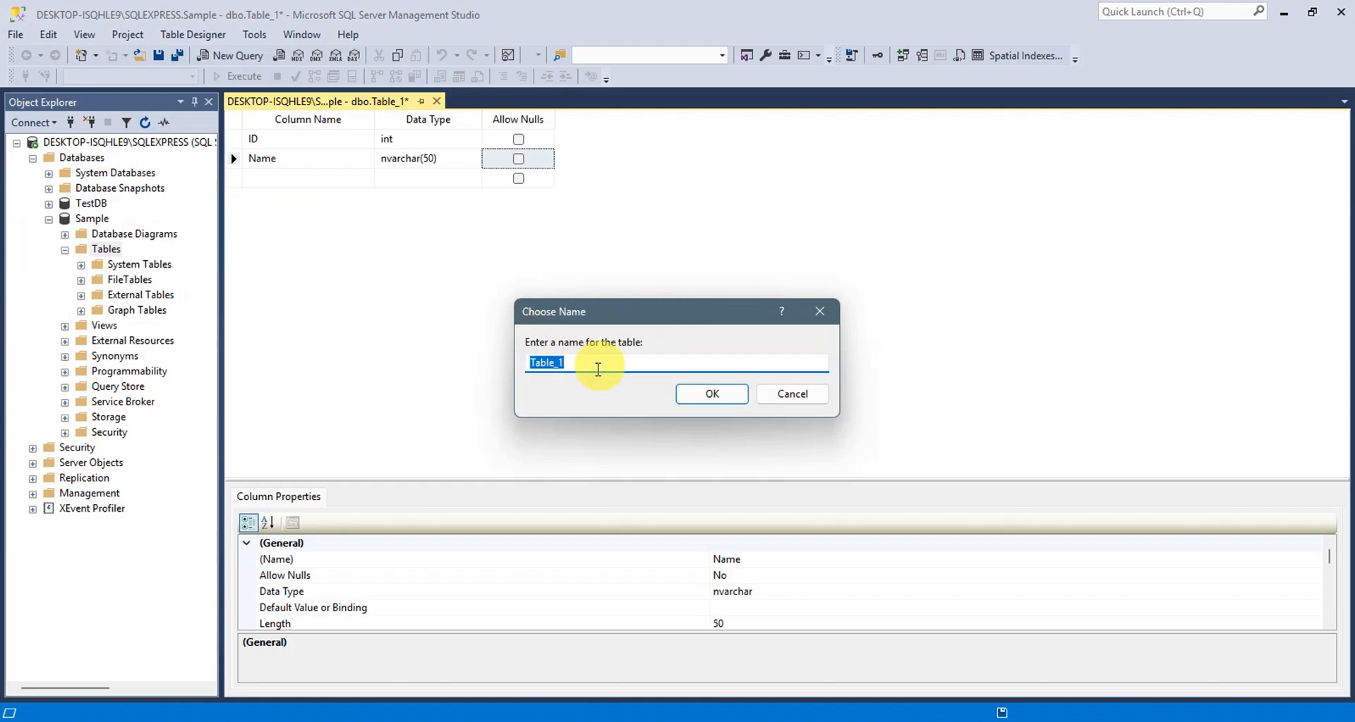
key(BackSpace)
text(Players)
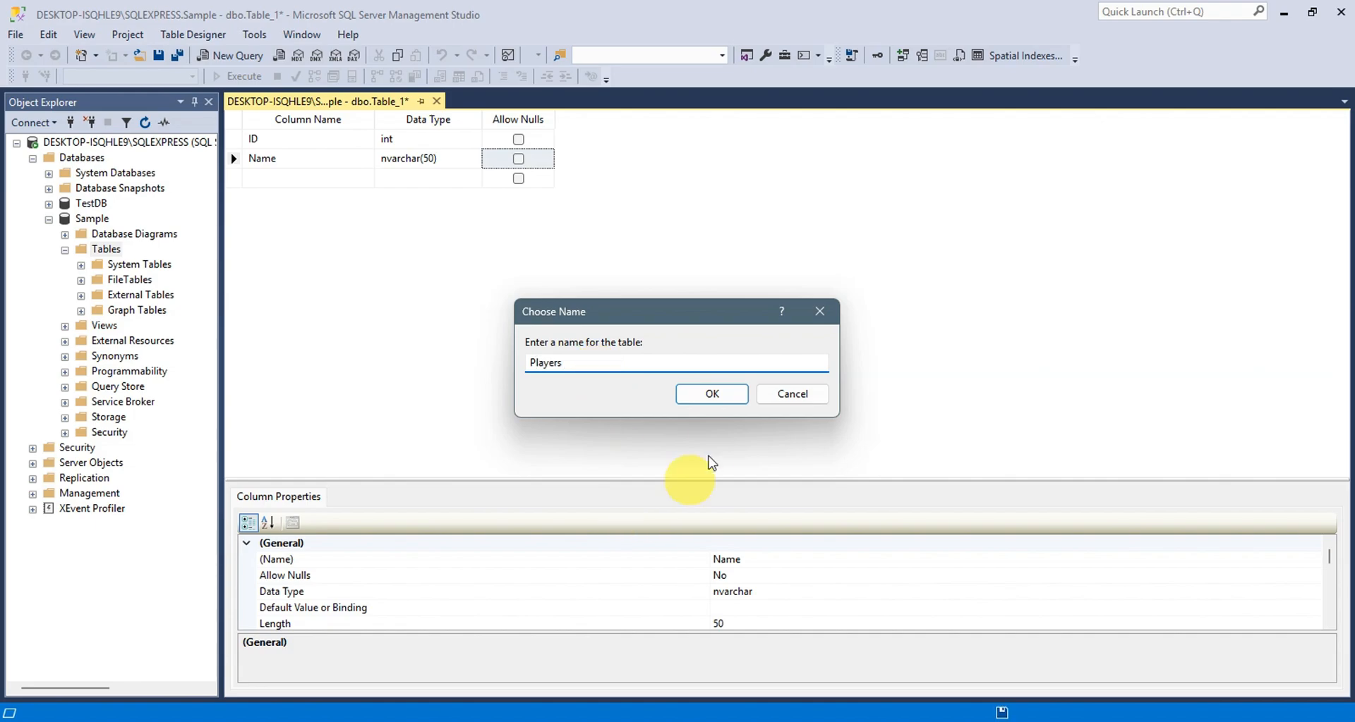
click(711, 393)
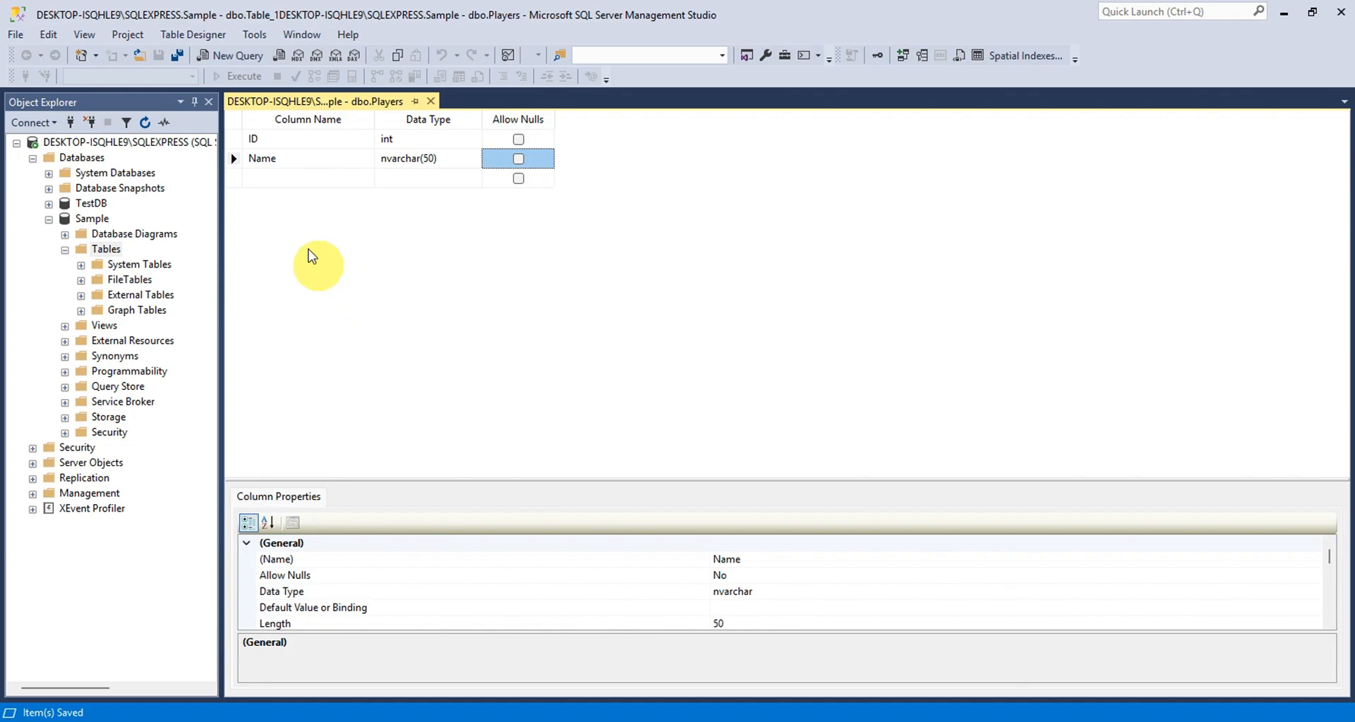
- In a new query, write and execute two INSERT INTO Players (ID, Name) statements with IDs 1 and 2 and each player's full name
click(244, 58)
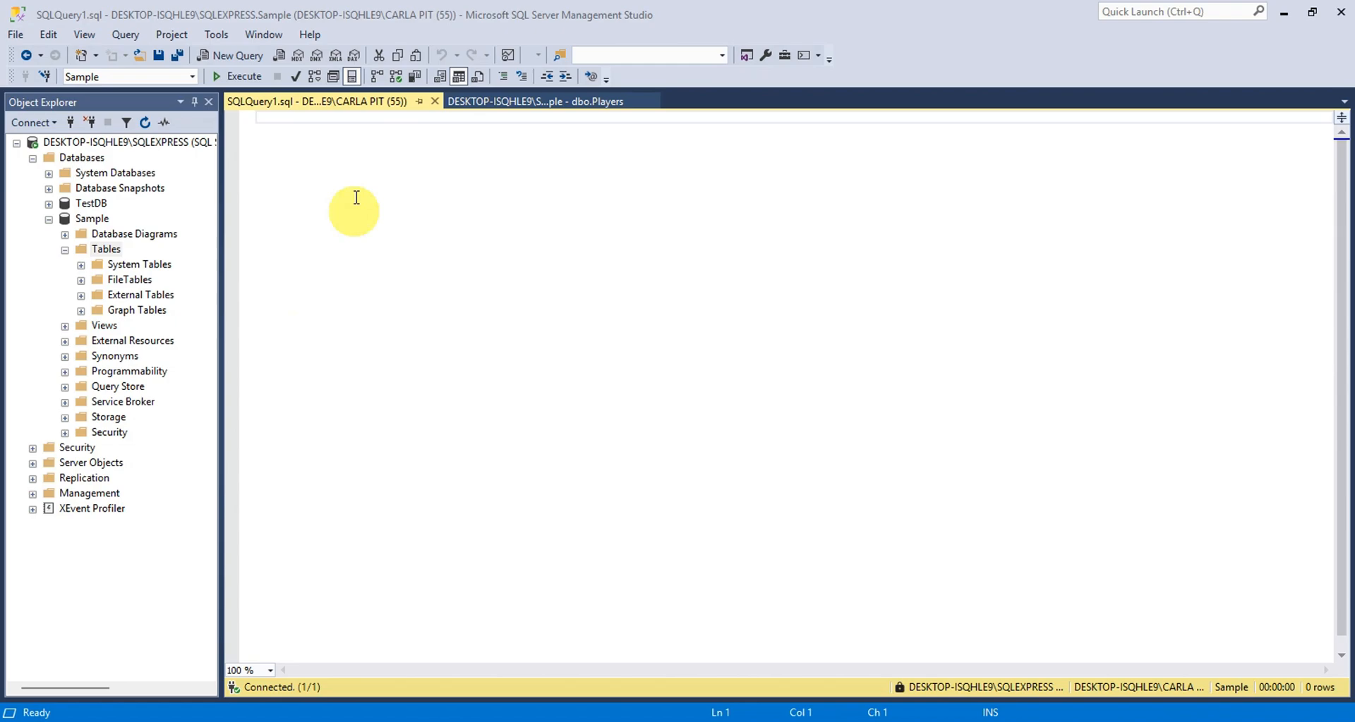
click(284, 131)
right_click(283, 130)
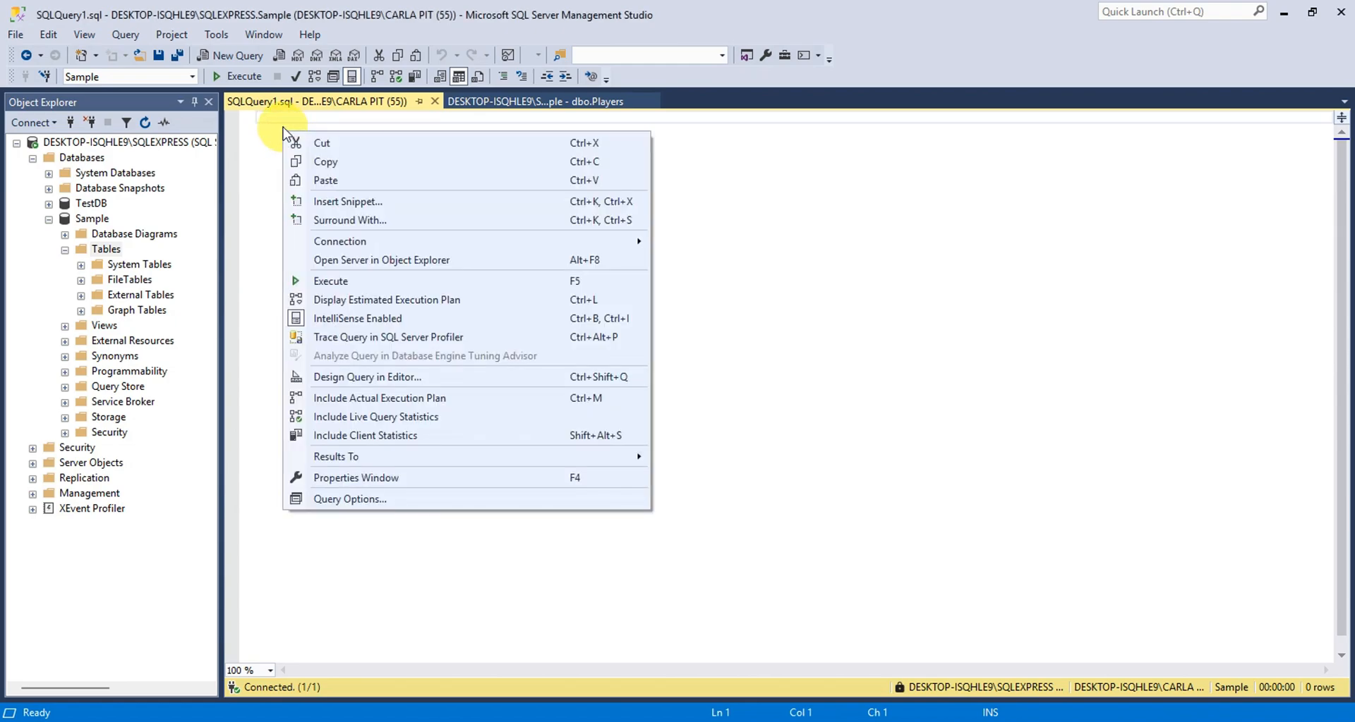
click(271, 116)
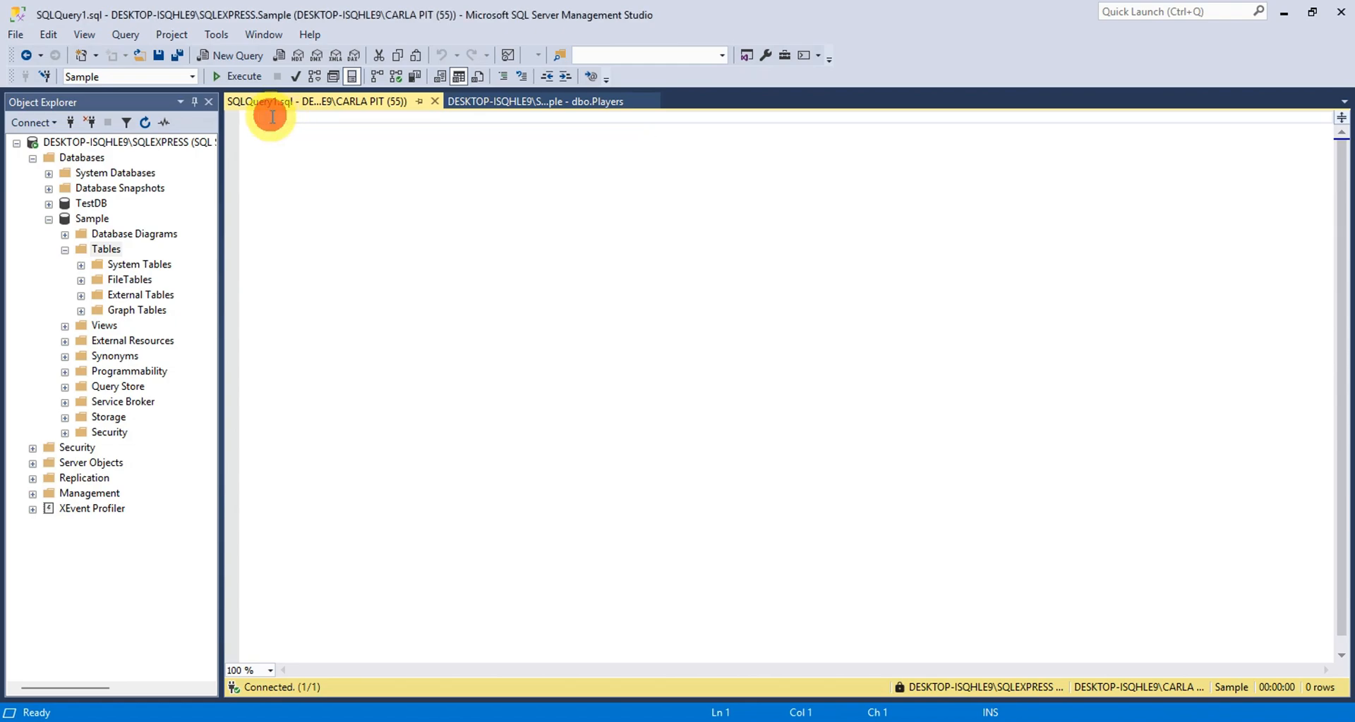
text(INSERT INTO Players (ID, Name) VALUES (1, 'John Doe'); INSERT INTO Players (ID, Name) VALUES (2, 'Jane Smith');)
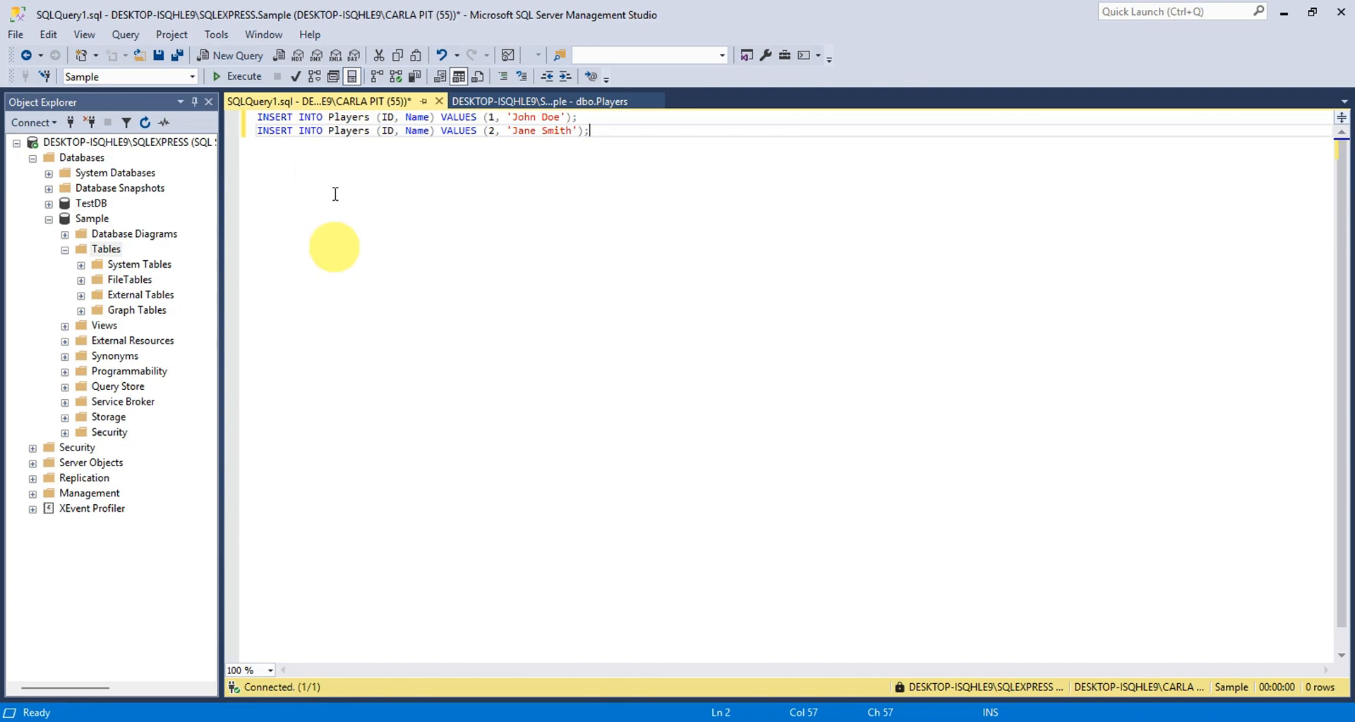
click(335, 118)
double_click(337, 118)
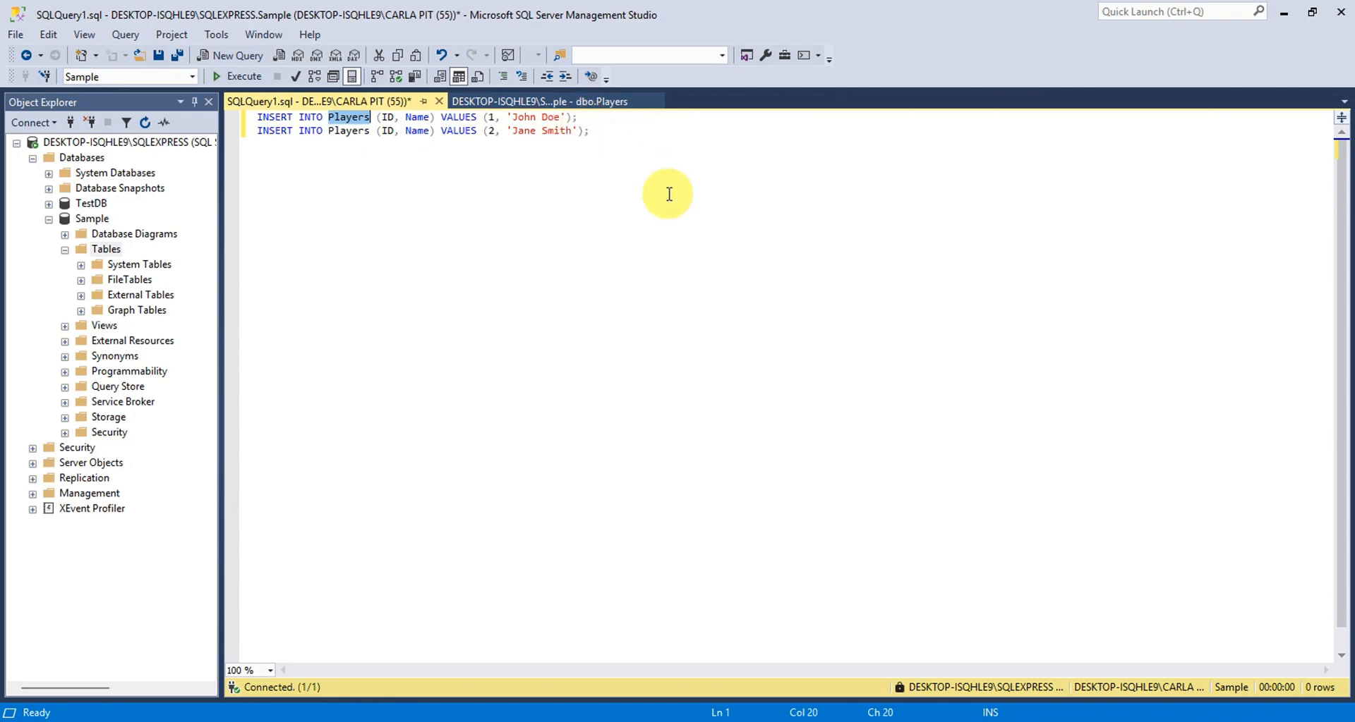
click(234, 76)
- Replace the query with SELECT * FROM Players; and execute it to view the table's rows
click(610, 344)
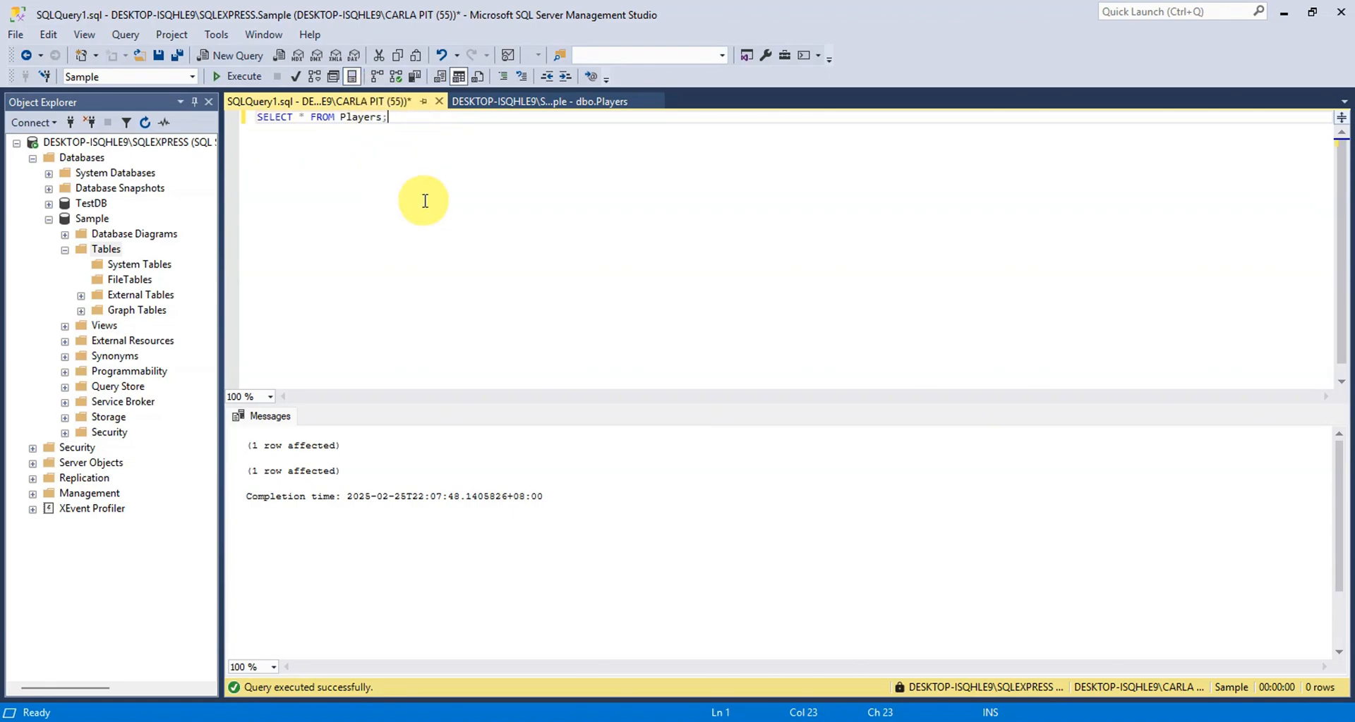
click(228, 77)
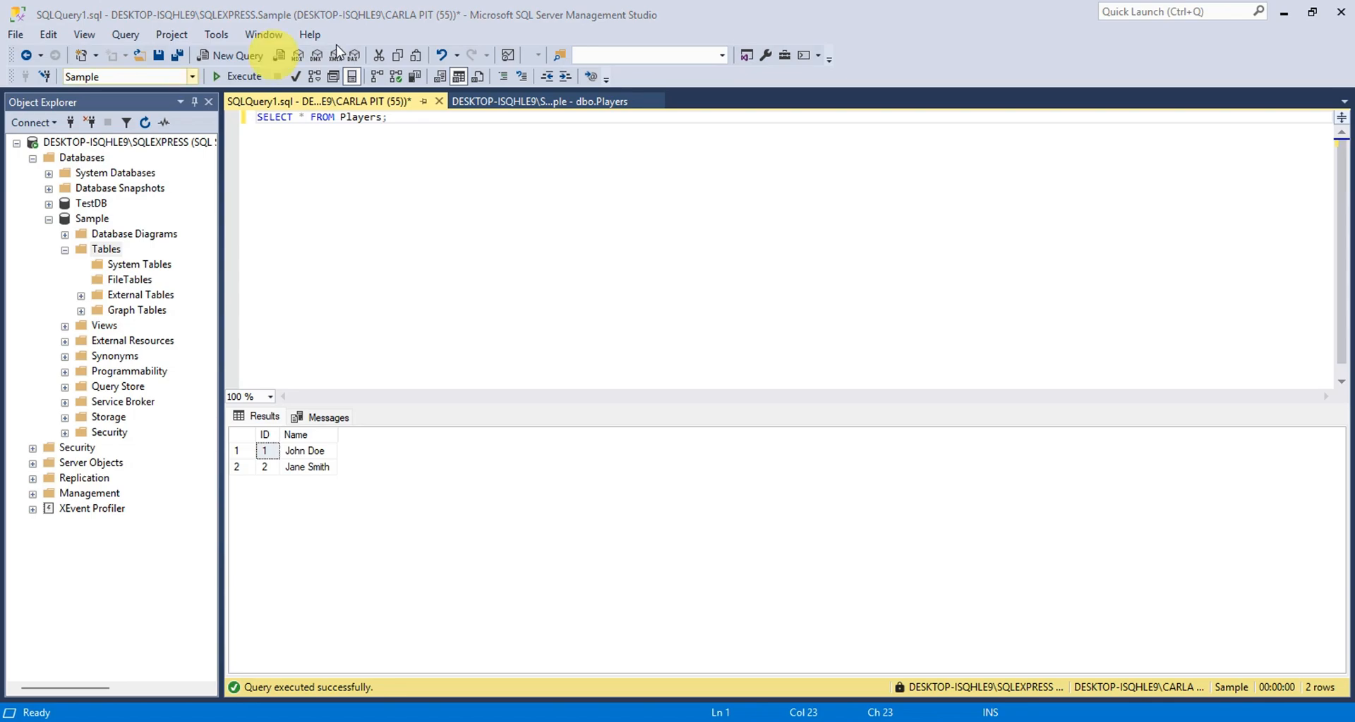
- Replace the SELECT query with DROP TABLE Players; and execute it to remove the table
drag(402, 113, 240, 107)
text(DROP TABLE Players;)
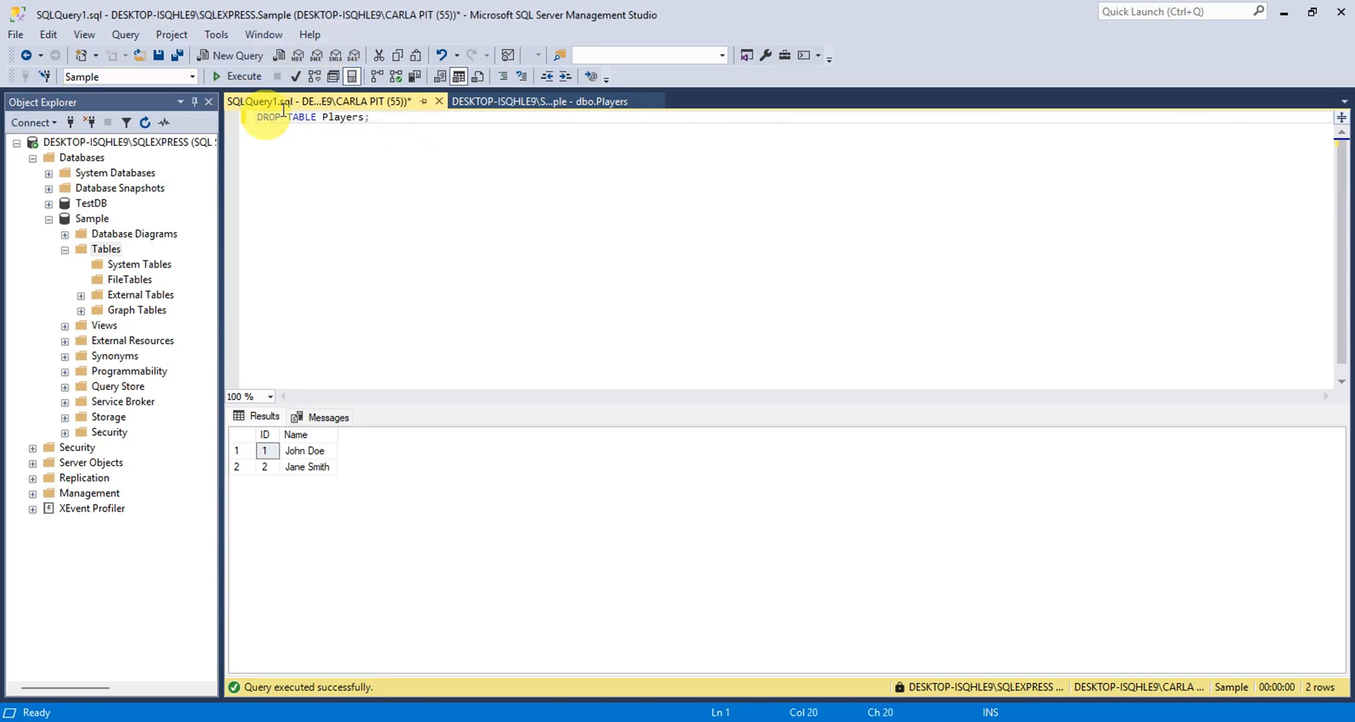
click(250, 76)
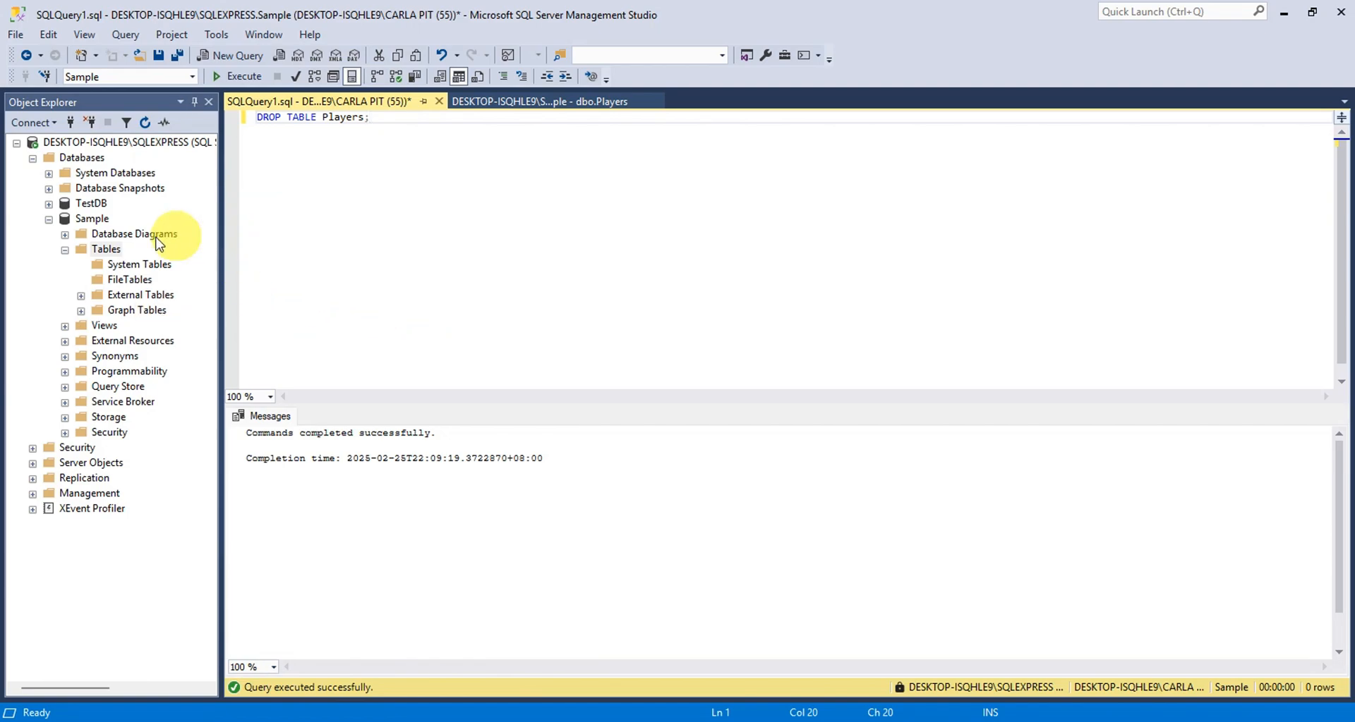
- Delete the Sample database along with its backup and restore history information, without closing existing connections
right_click(81, 224)
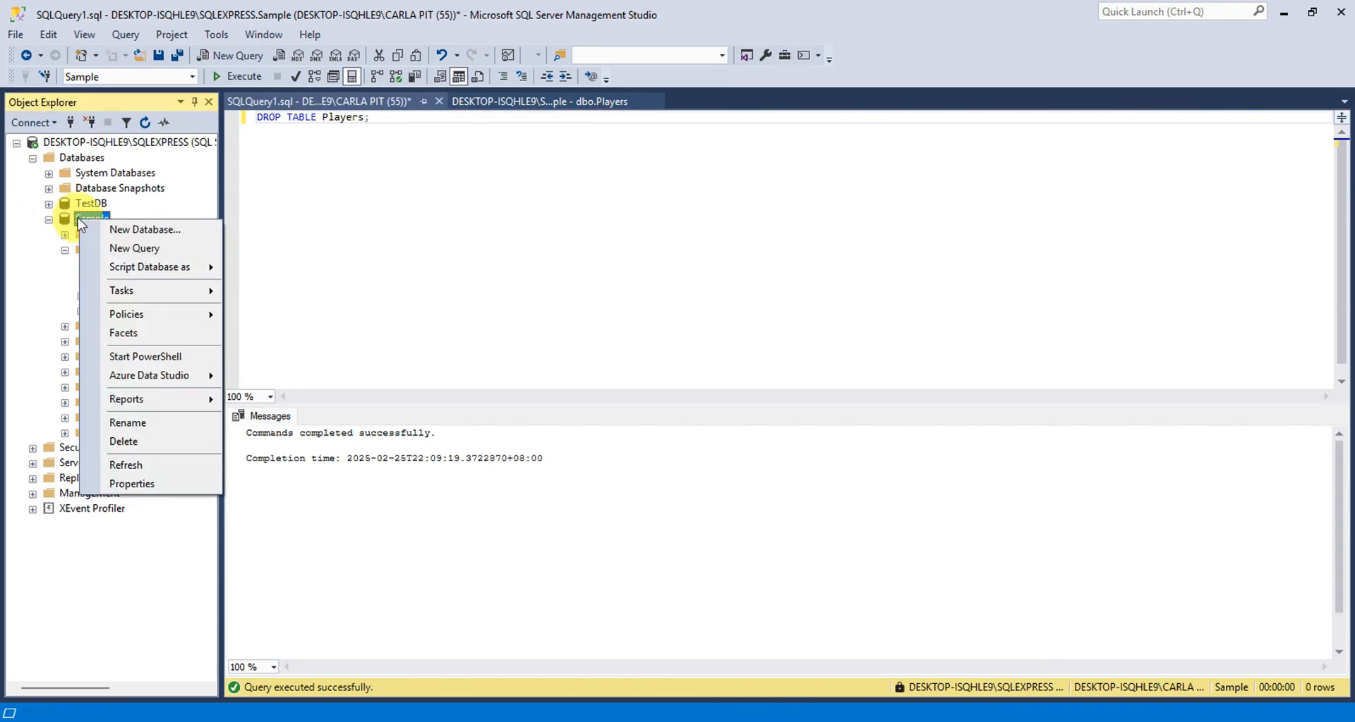
click(136, 441)
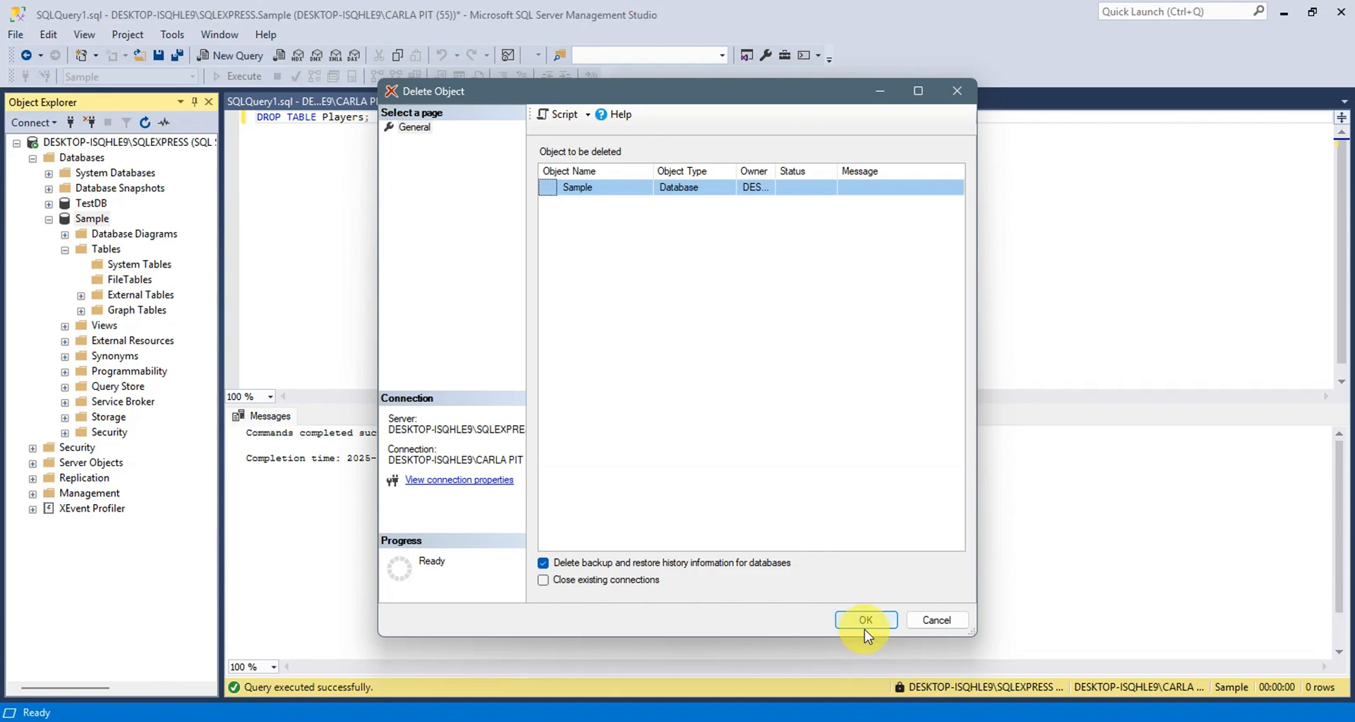
click(865, 622)
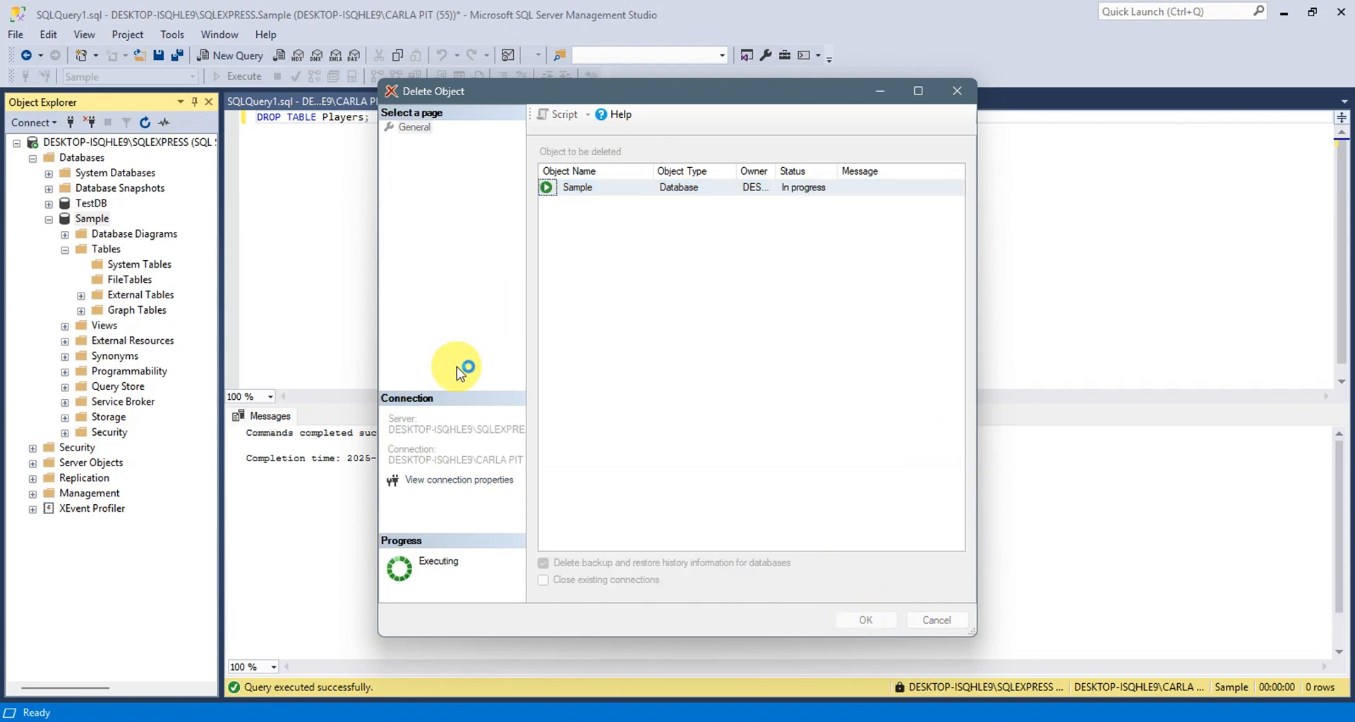